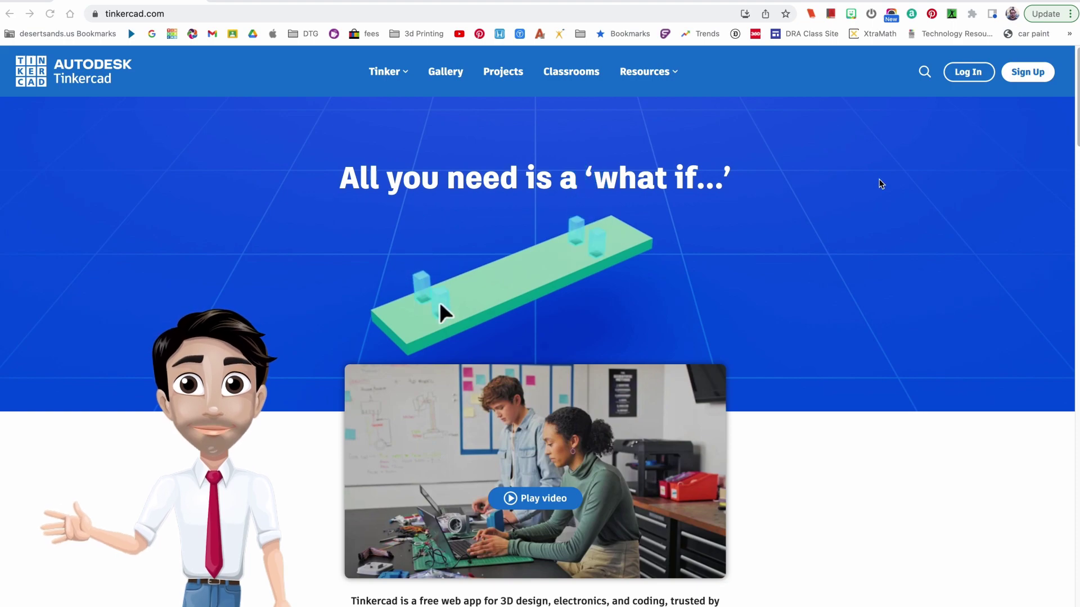
Open the Tinkercad login page, return home, then reopen the login page with its account options.
click(966, 83)
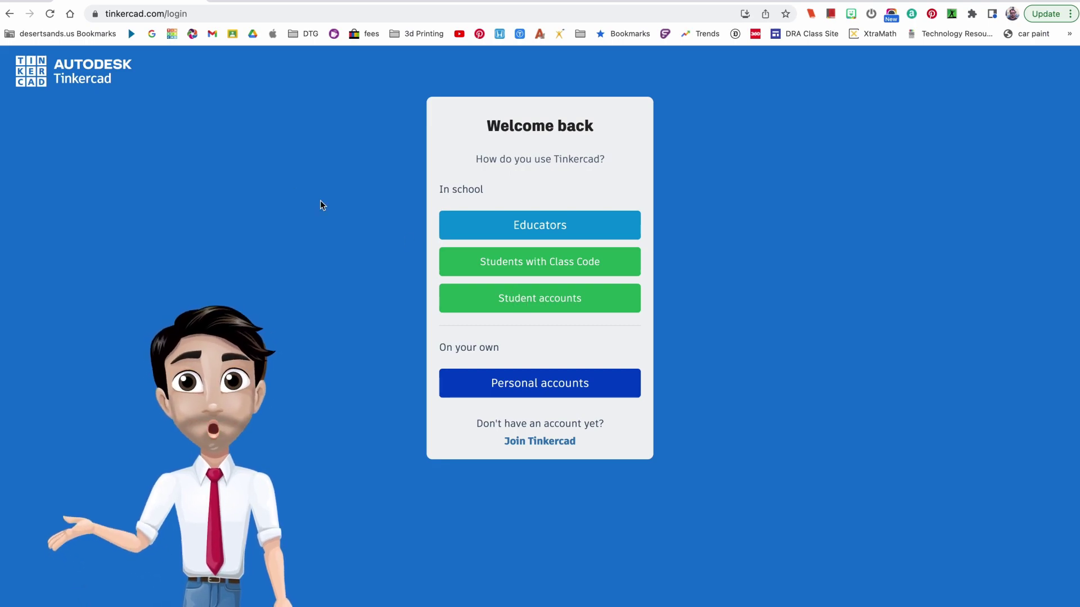
click(11, 17)
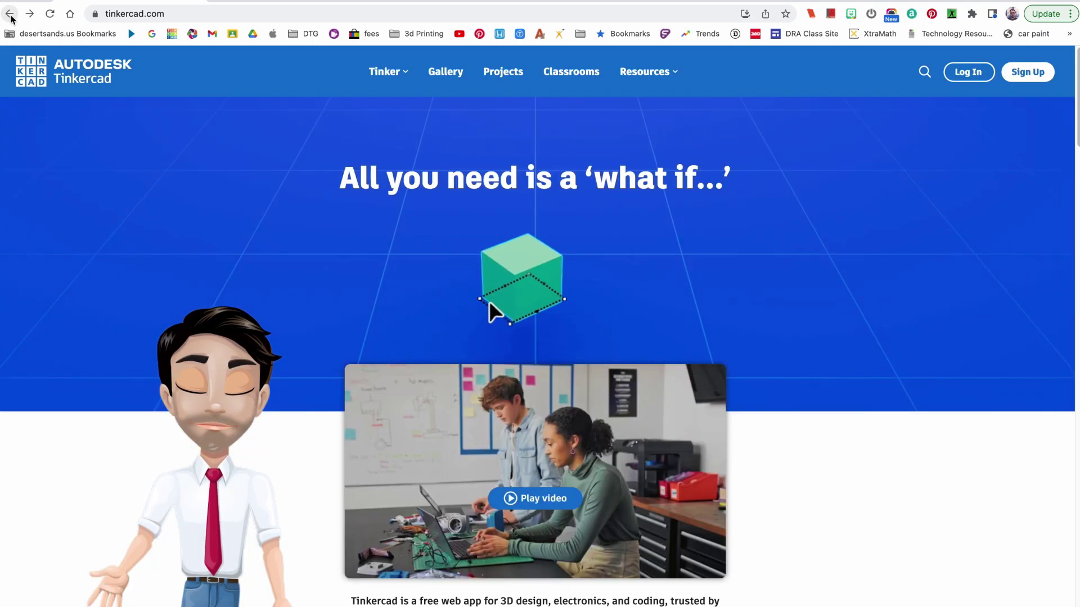
click(967, 71)
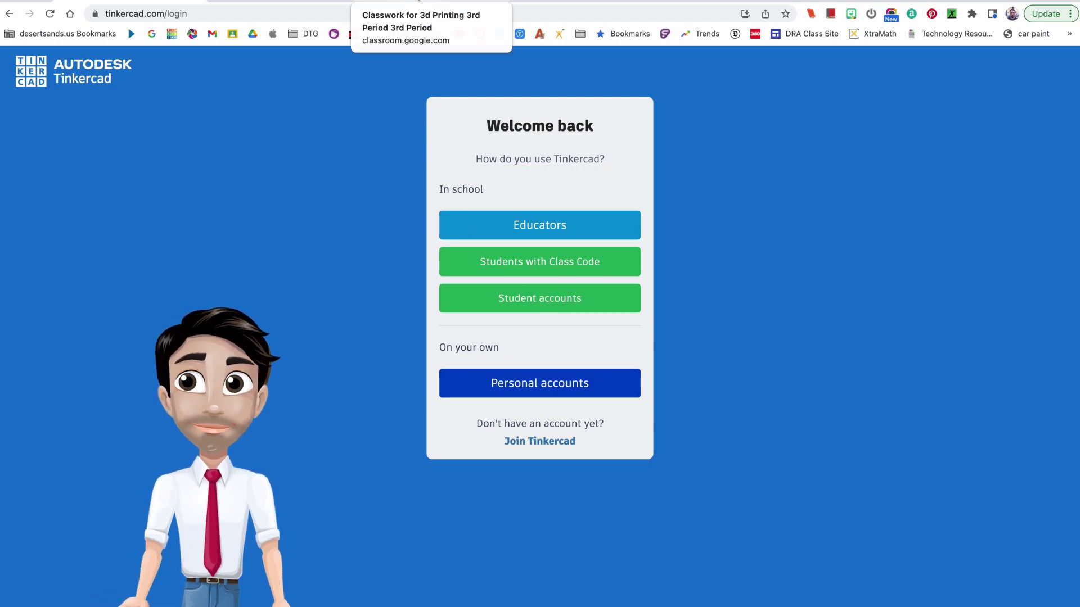
From the Google Classroom Classwork tab, follow the tinkercad.com/joinclass link in the Tinkercad Link post.
click(377, 2)
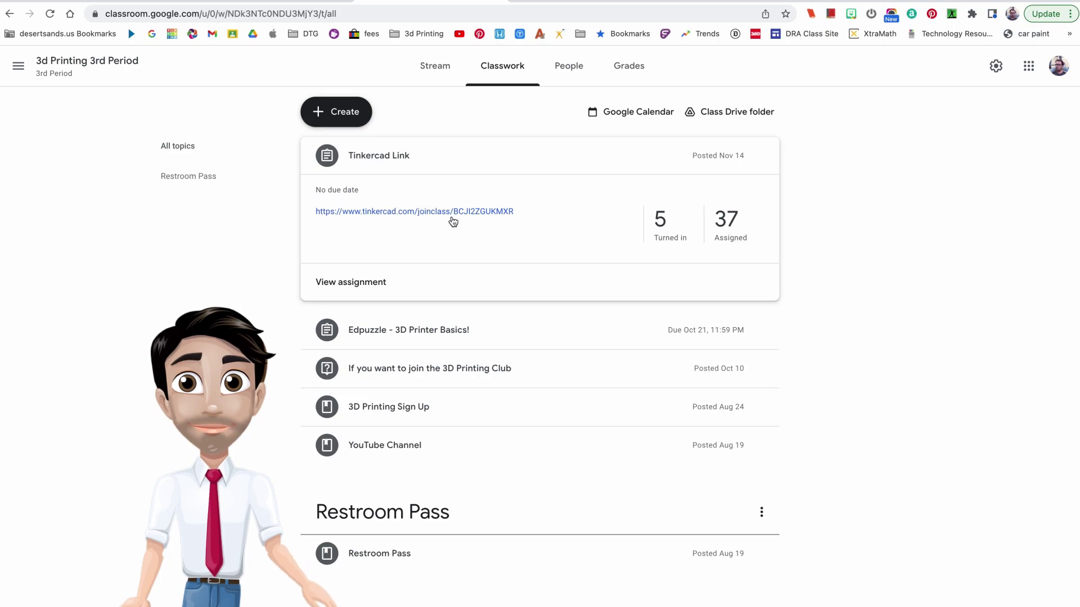
click(420, 216)
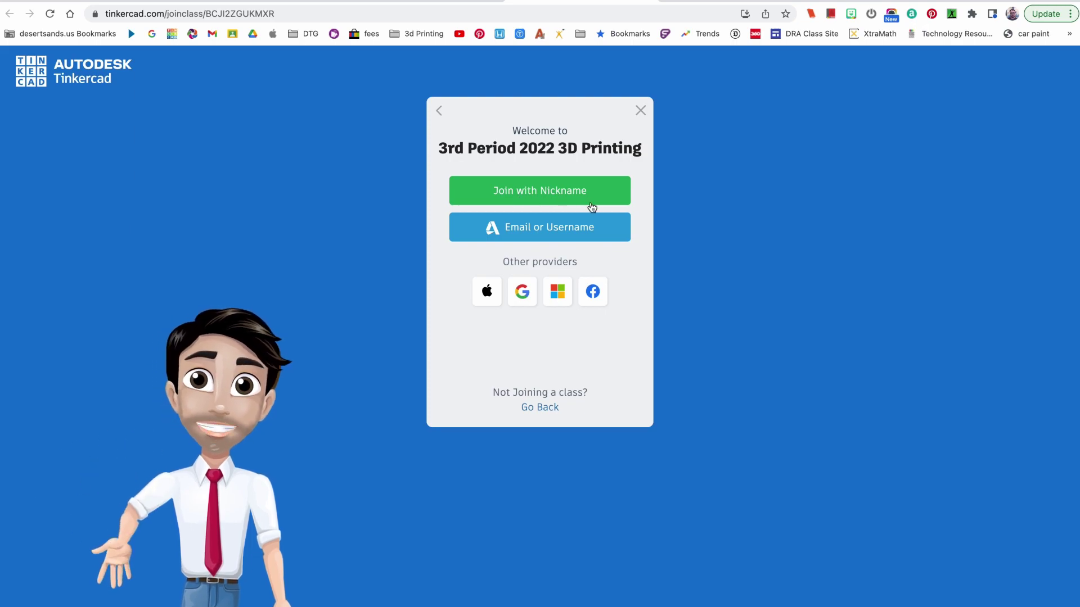
Dismiss the join-class dialog, revisit the Classroom join link, and close the dialog again.
click(641, 112)
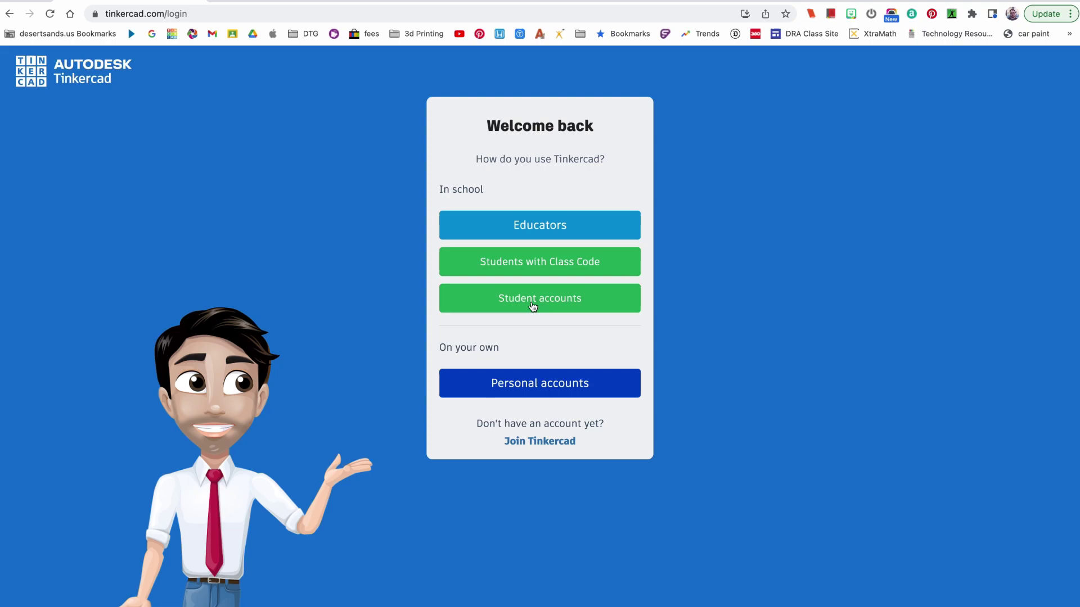
click(426, 1)
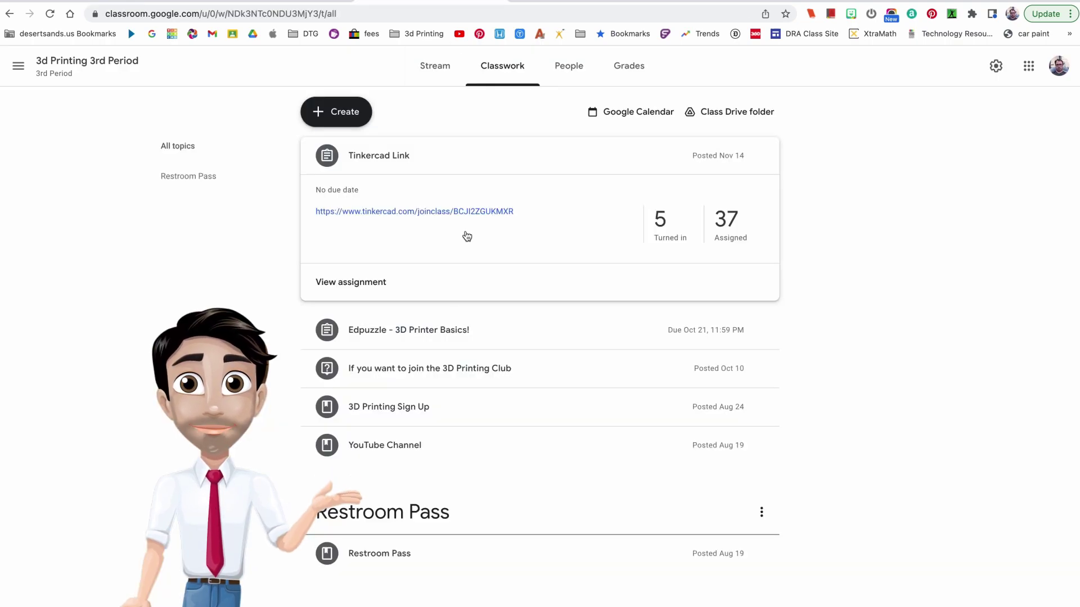
click(448, 212)
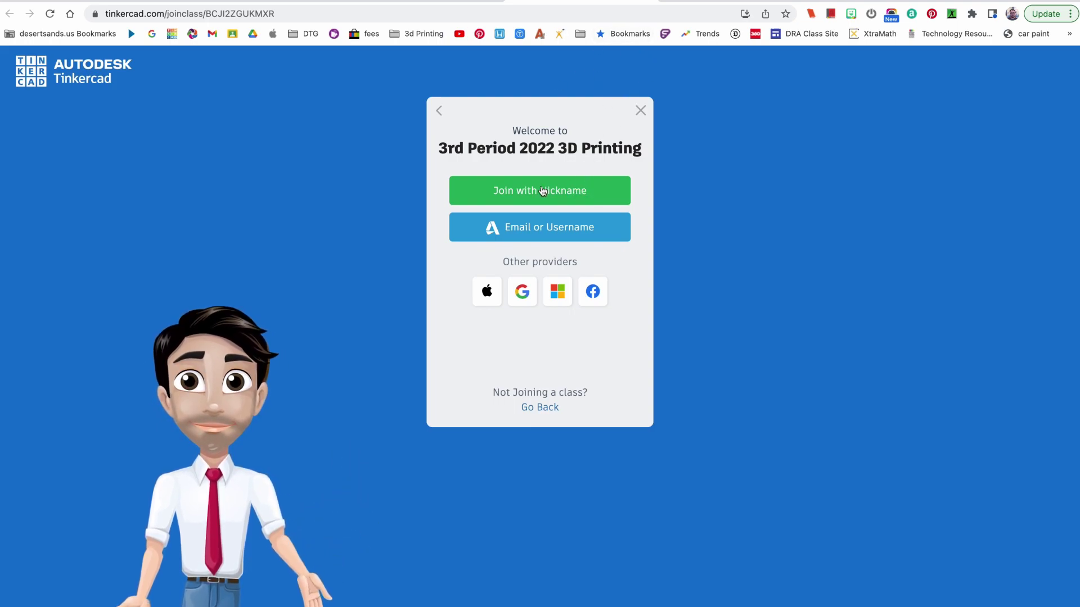
click(640, 112)
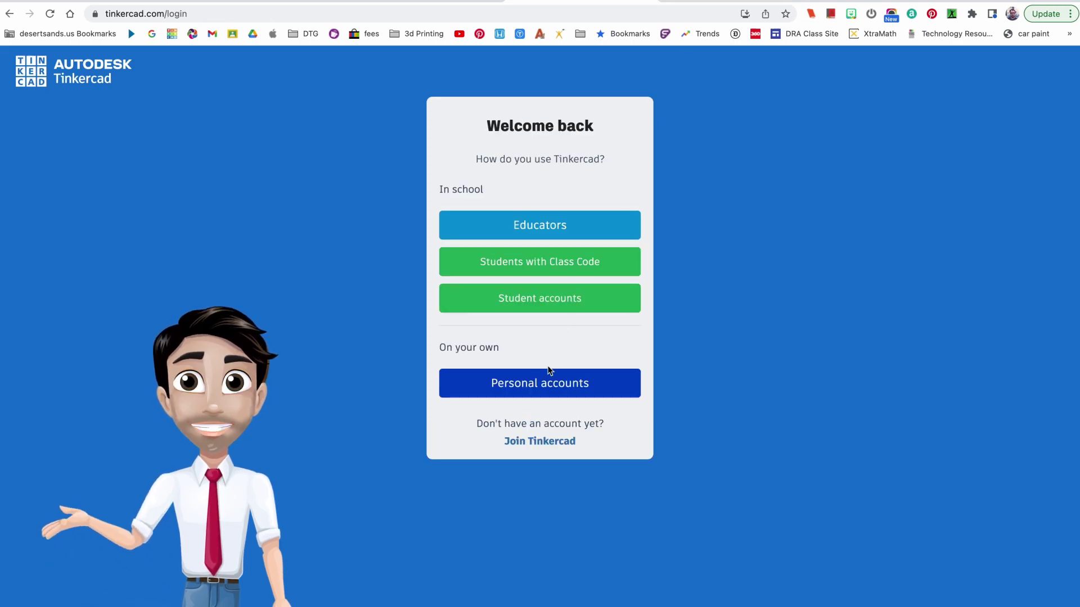
Sign in with a personal account using Email or Username, entering the username and password.
click(548, 387)
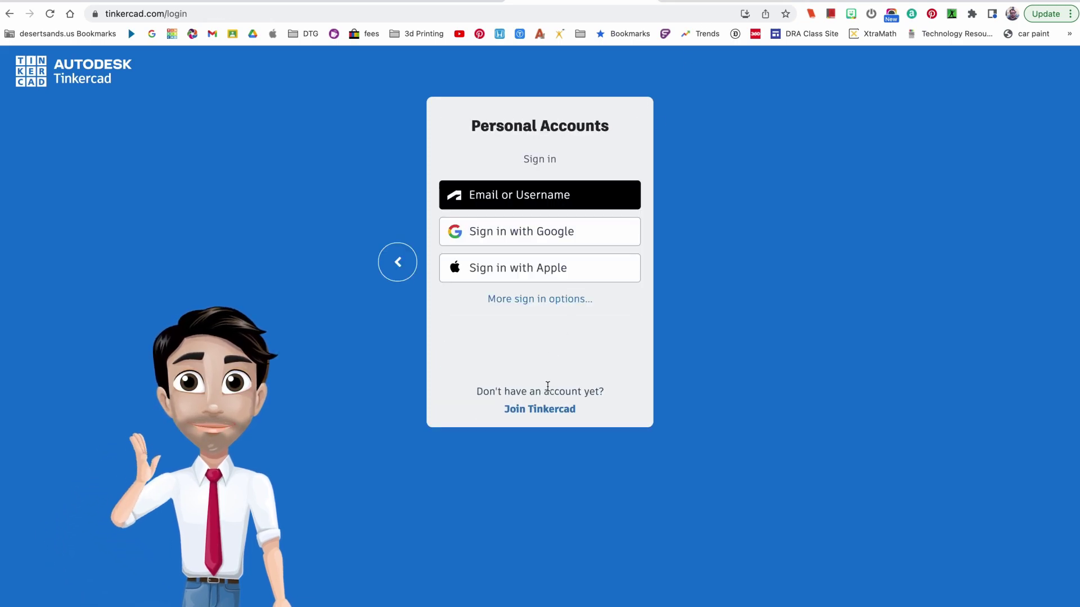
click(520, 204)
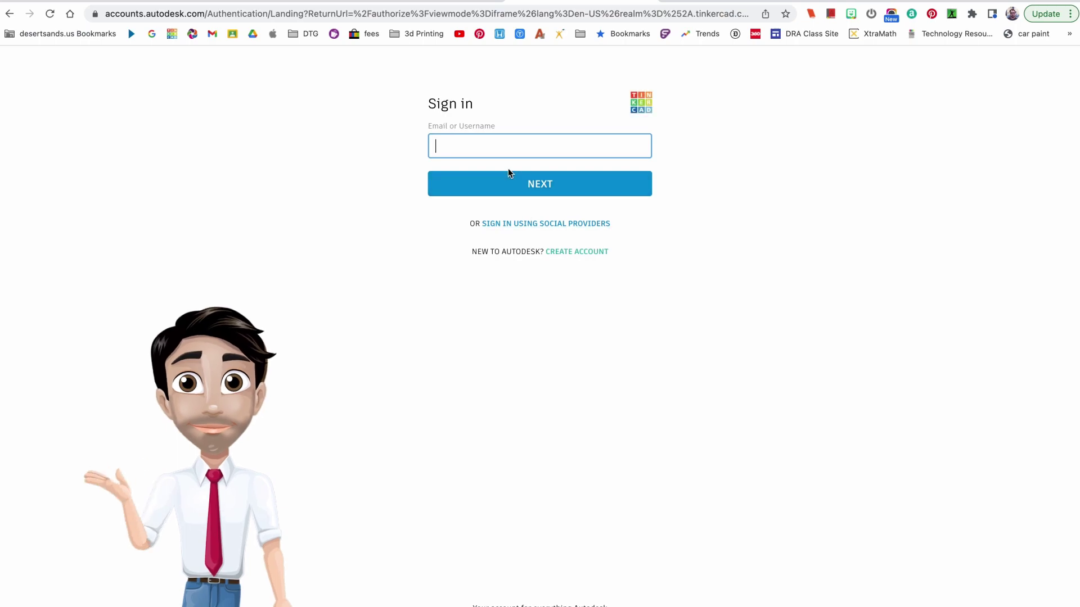
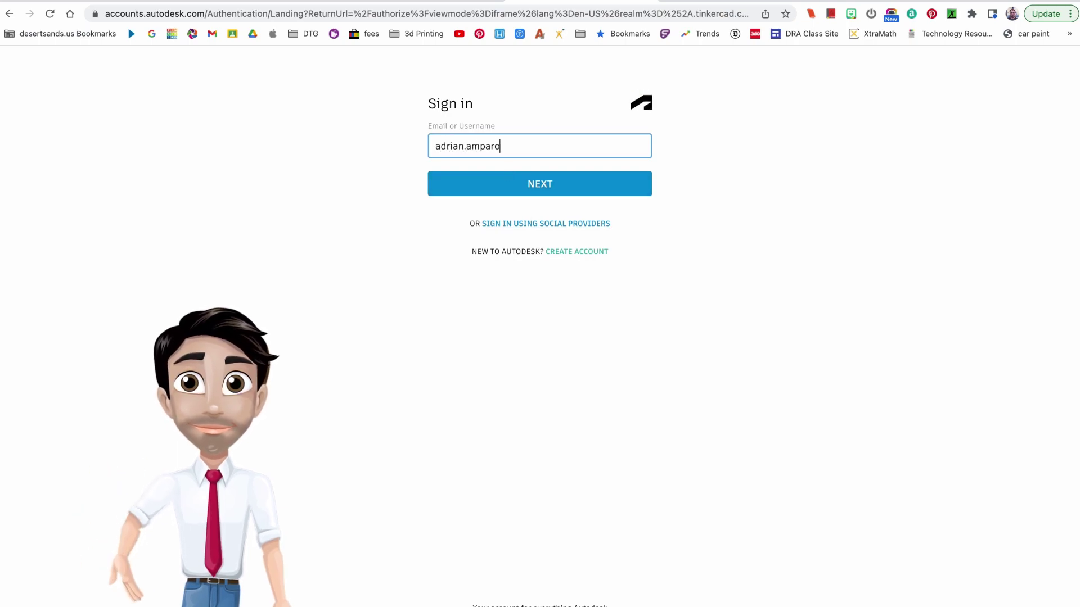
key(Return)
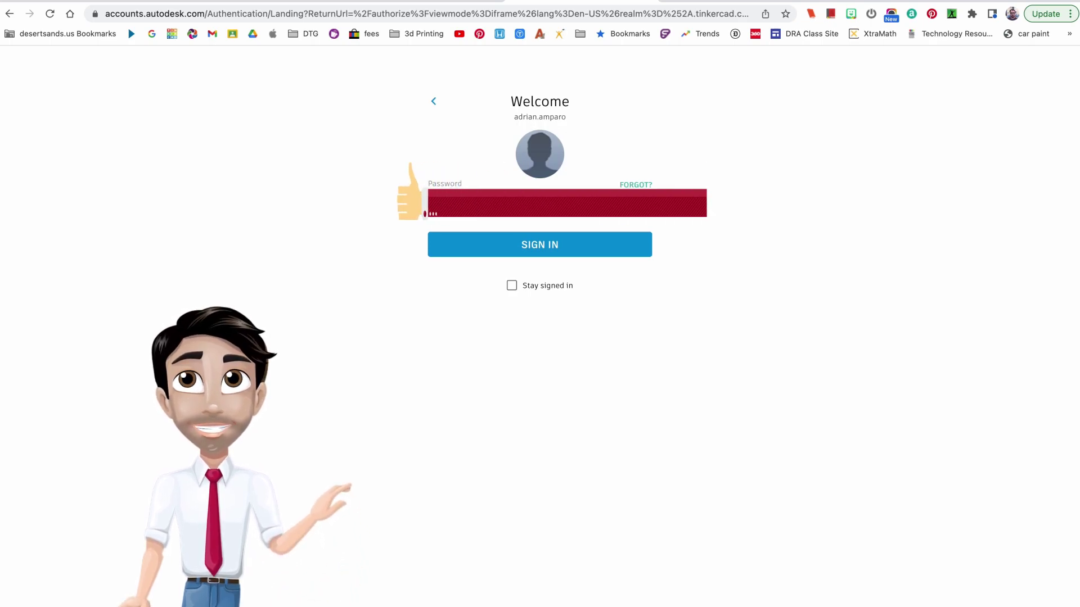
key(Return)
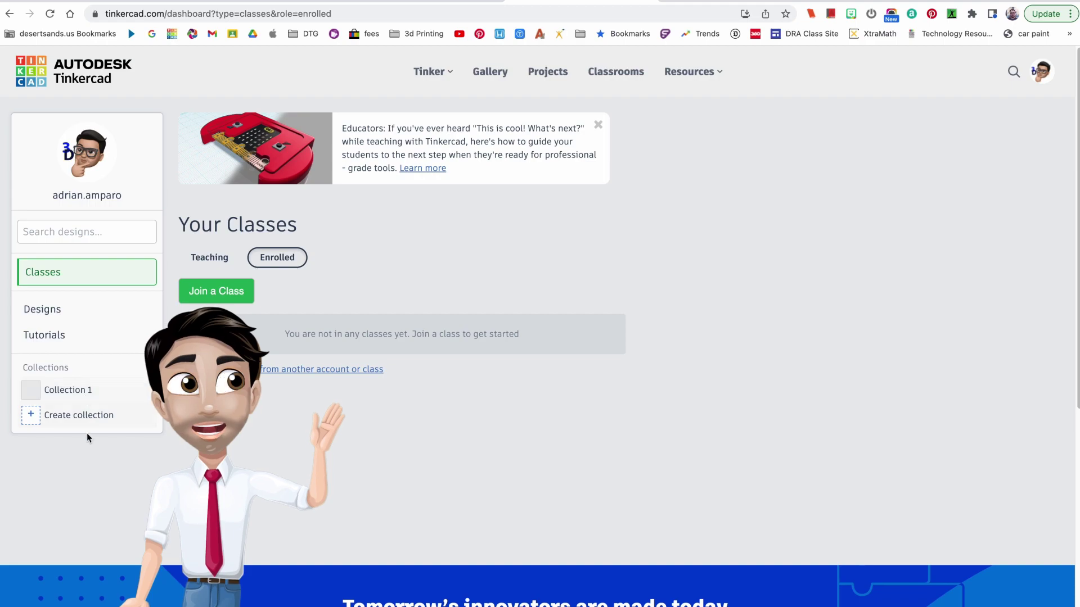
View the completed Tutorials, then the Your designs list, and briefly check the New design menu.
click(46, 343)
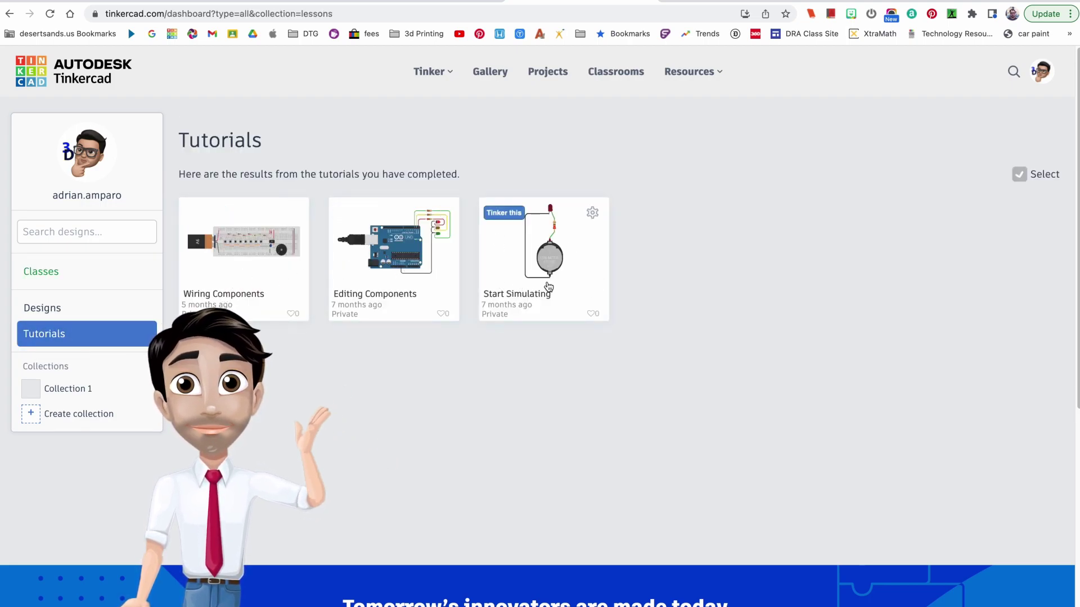
click(53, 312)
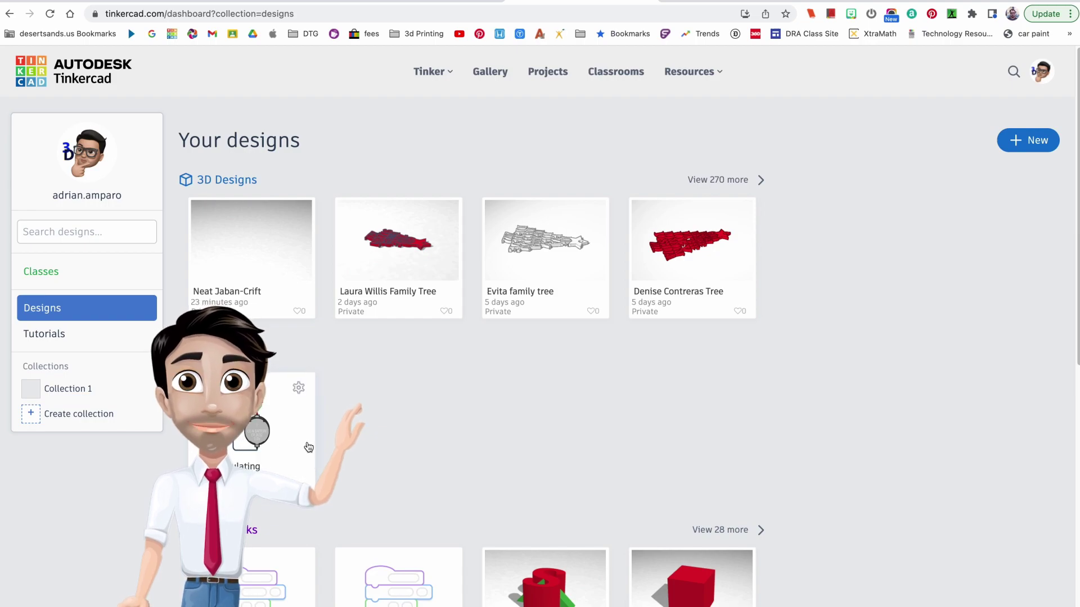
scroll(295, 463, down, 2)
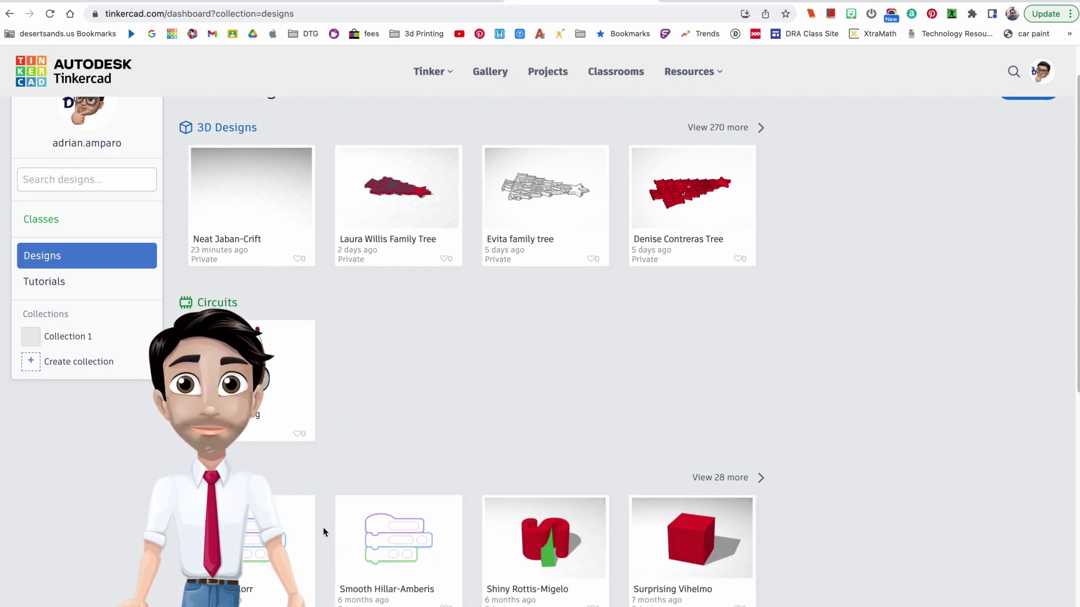
scroll(321, 506, up, 2)
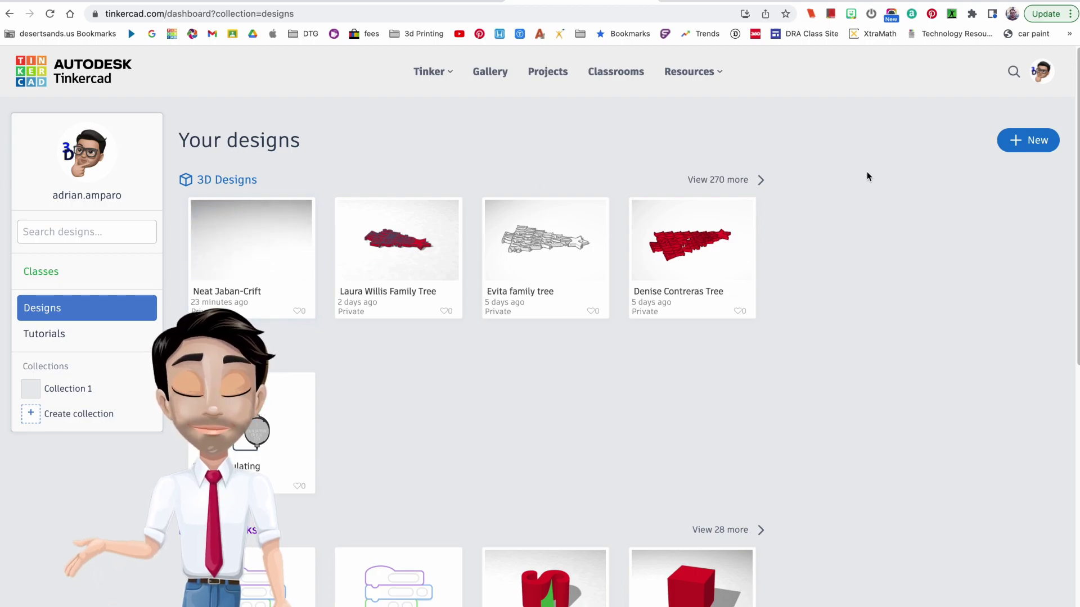
click(1034, 145)
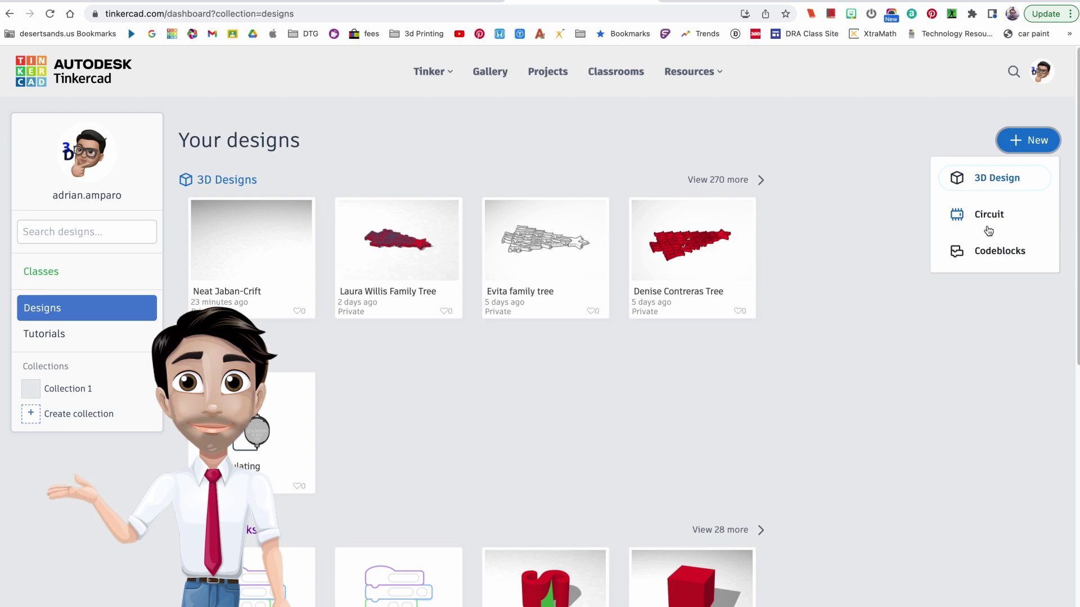
click(948, 135)
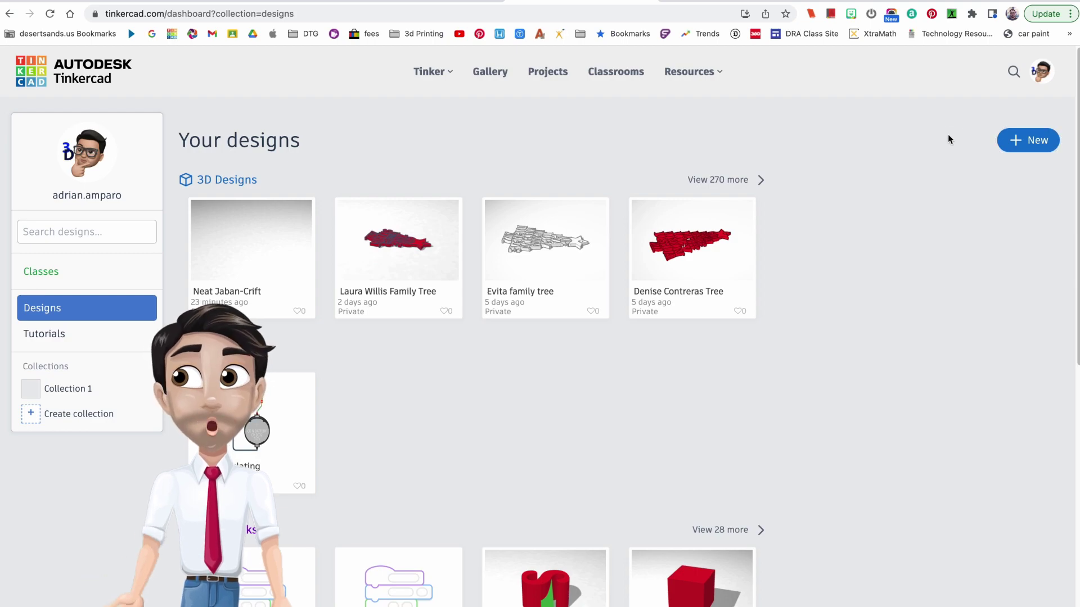
Browse the community Gallery of designs.
click(491, 74)
scroll(434, 310, down, 3)
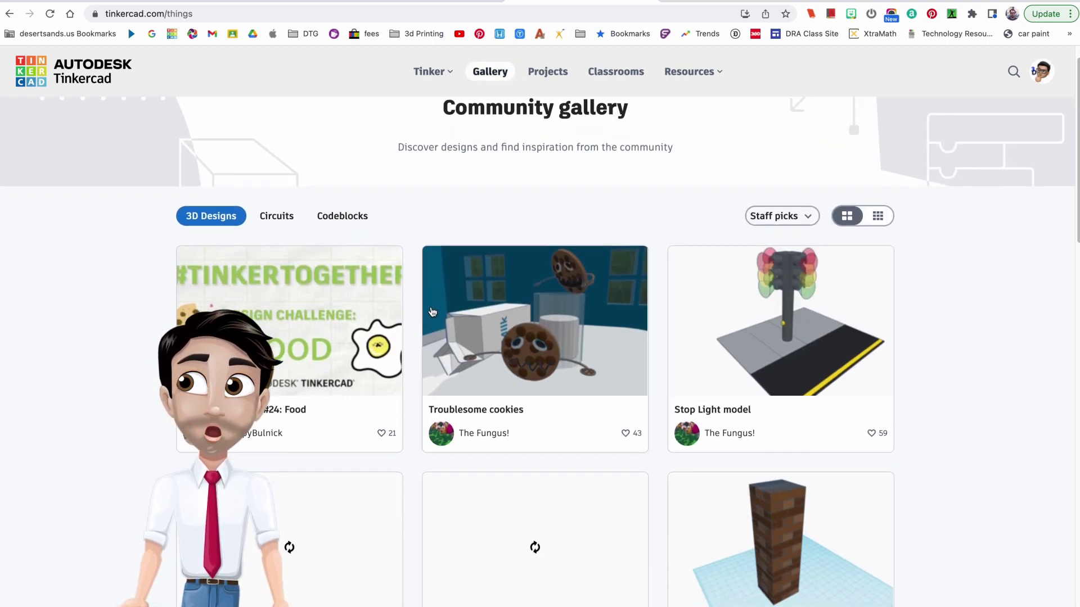
scroll(431, 314, down, 3)
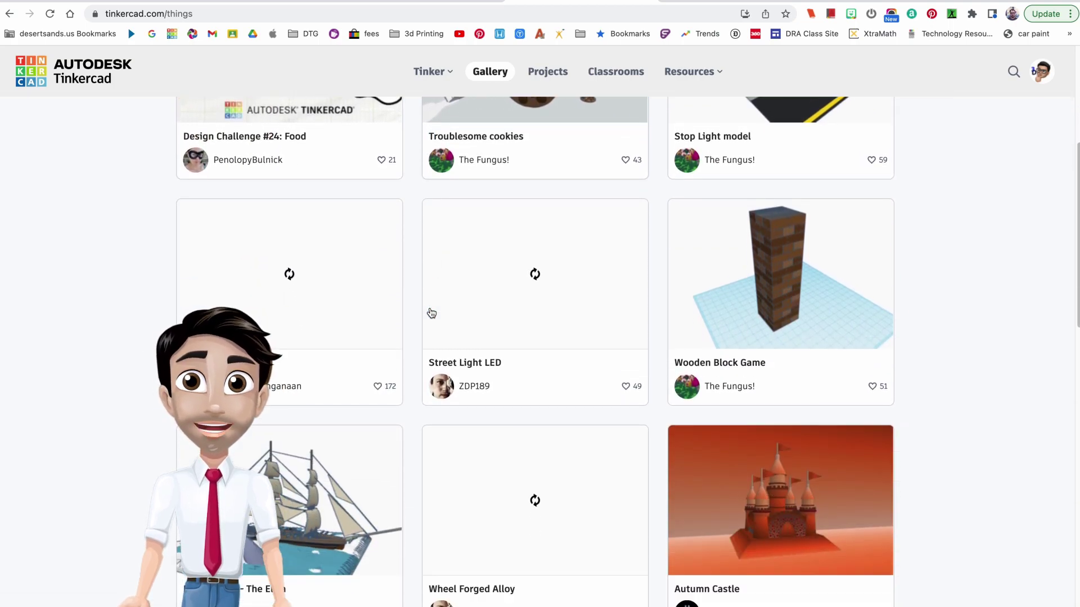
scroll(431, 313, down, 1)
scroll(431, 313, down, 4)
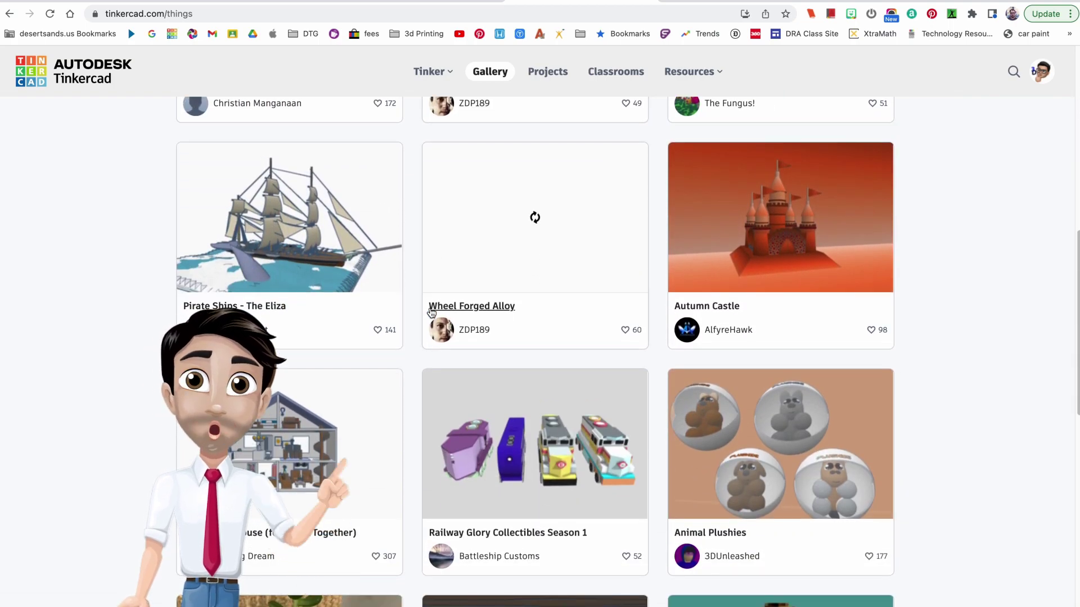
scroll(431, 313, up, 10)
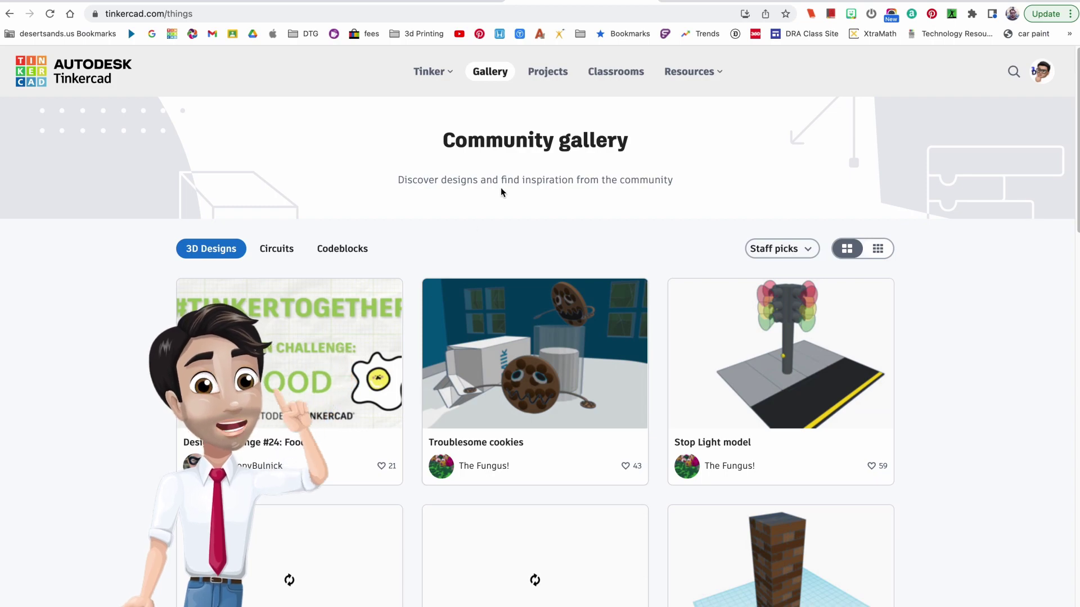
Scroll through the hands-on Projects page, then go to the Classrooms page.
click(548, 76)
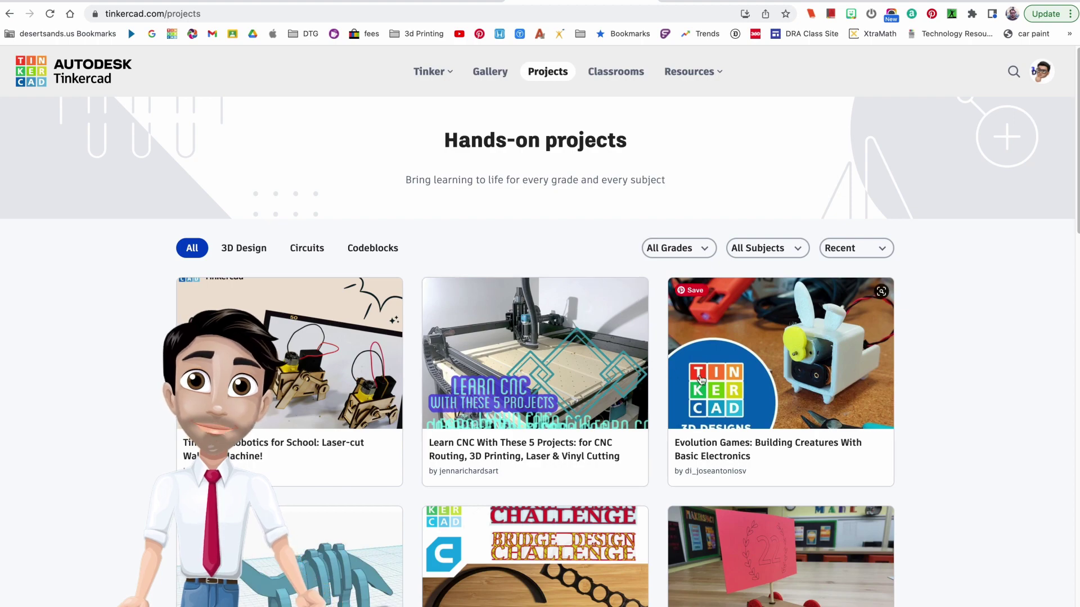
scroll(340, 354, down, 2)
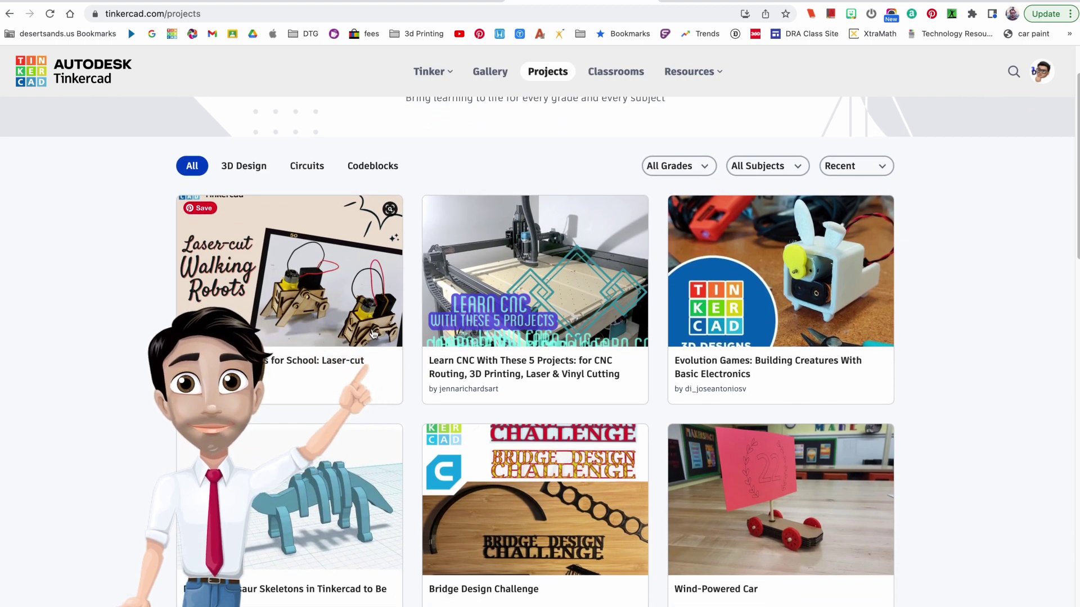
scroll(669, 475, down, 3)
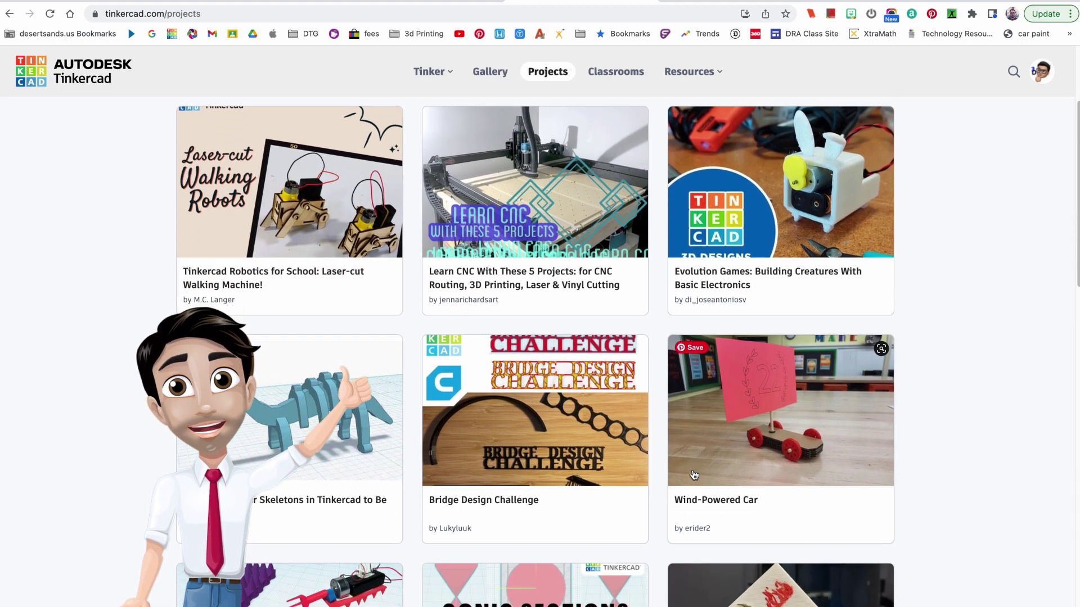
scroll(750, 454, down, 5)
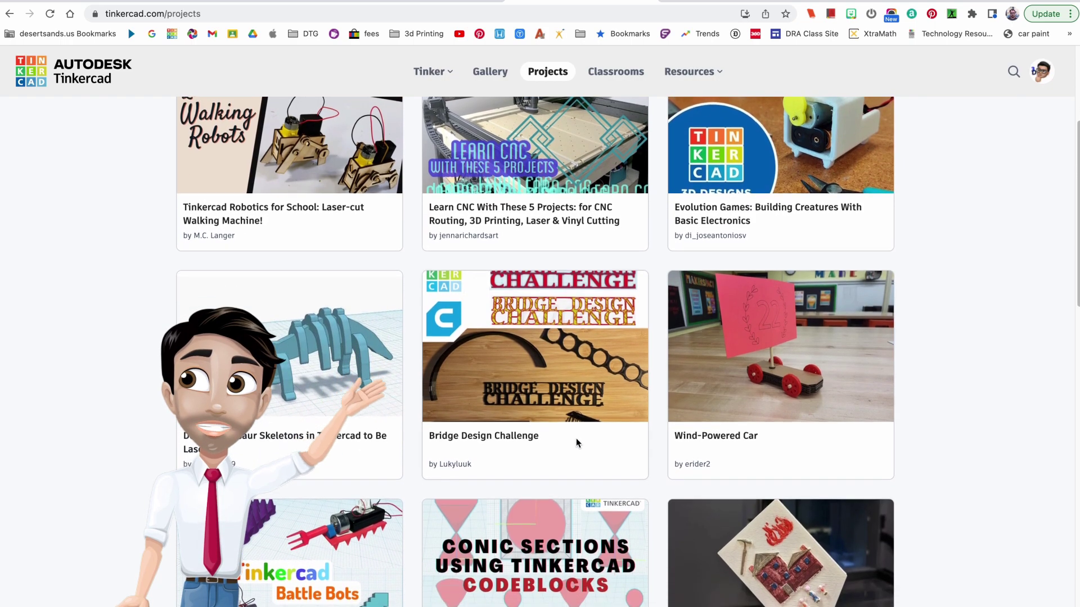
scroll(557, 440, up, 10)
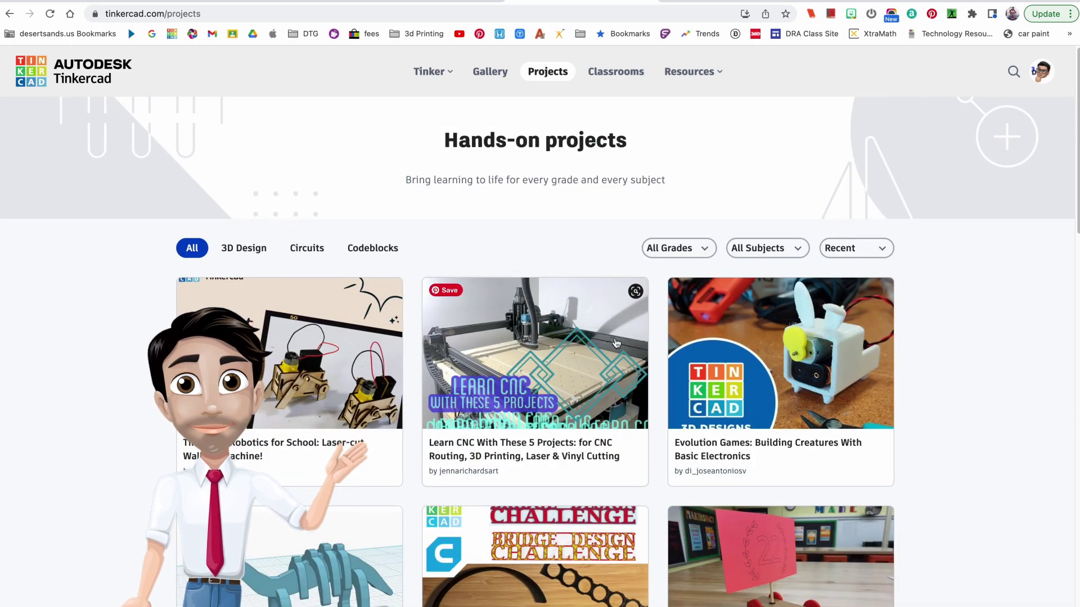
click(615, 75)
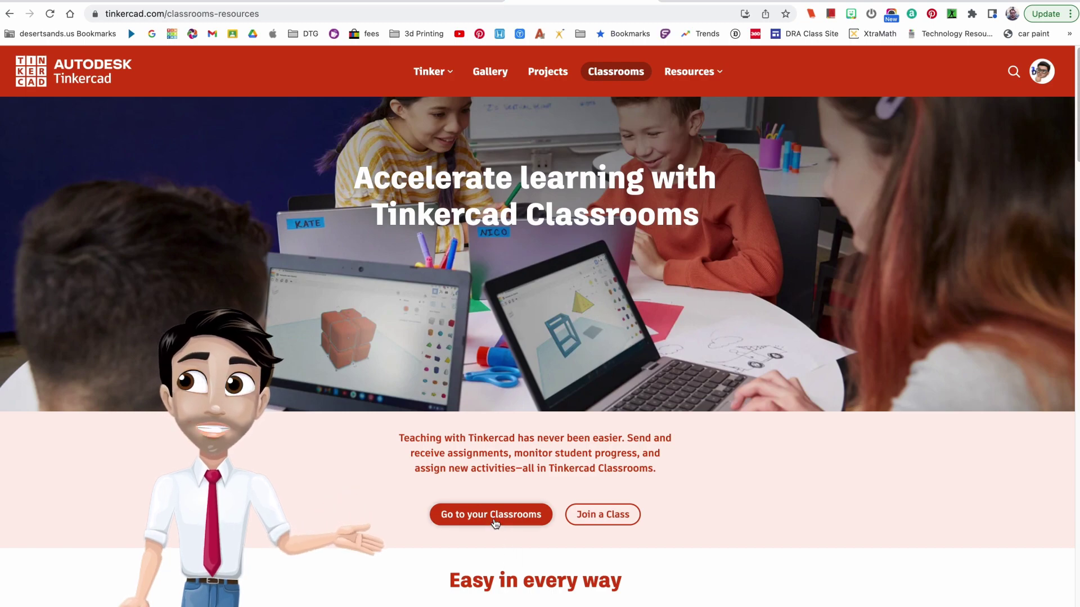
Go through the Resources and Tinker menus to reach the 3D Design page.
click(705, 80)
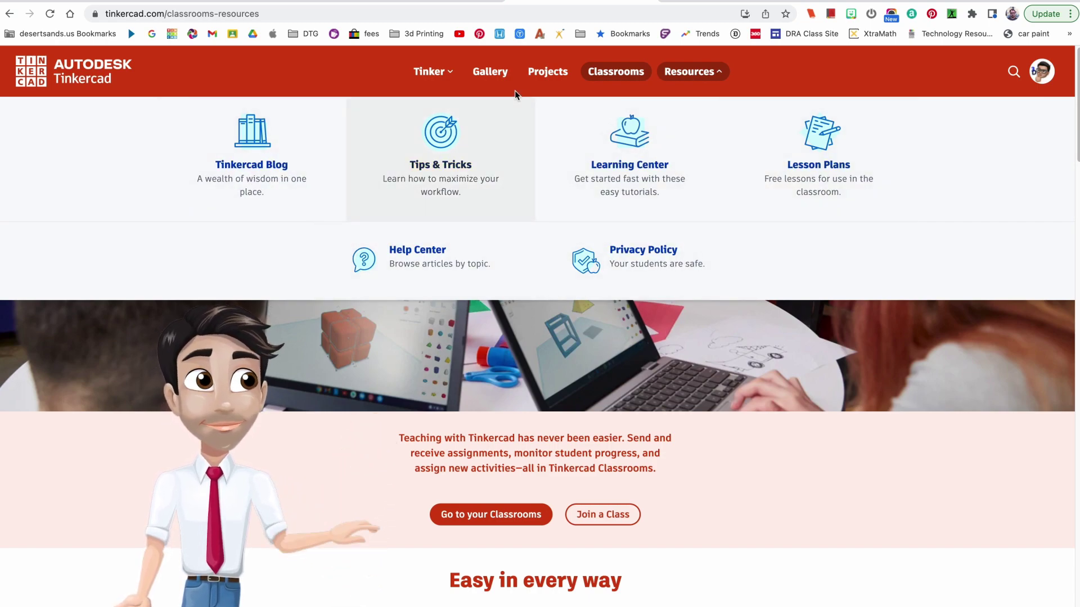
click(436, 78)
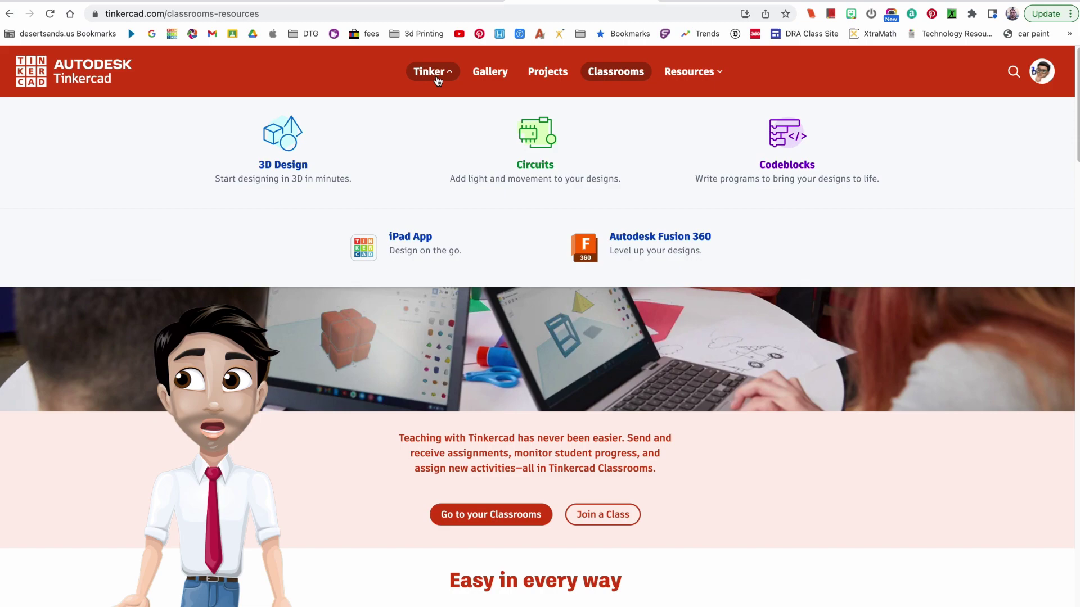
click(285, 143)
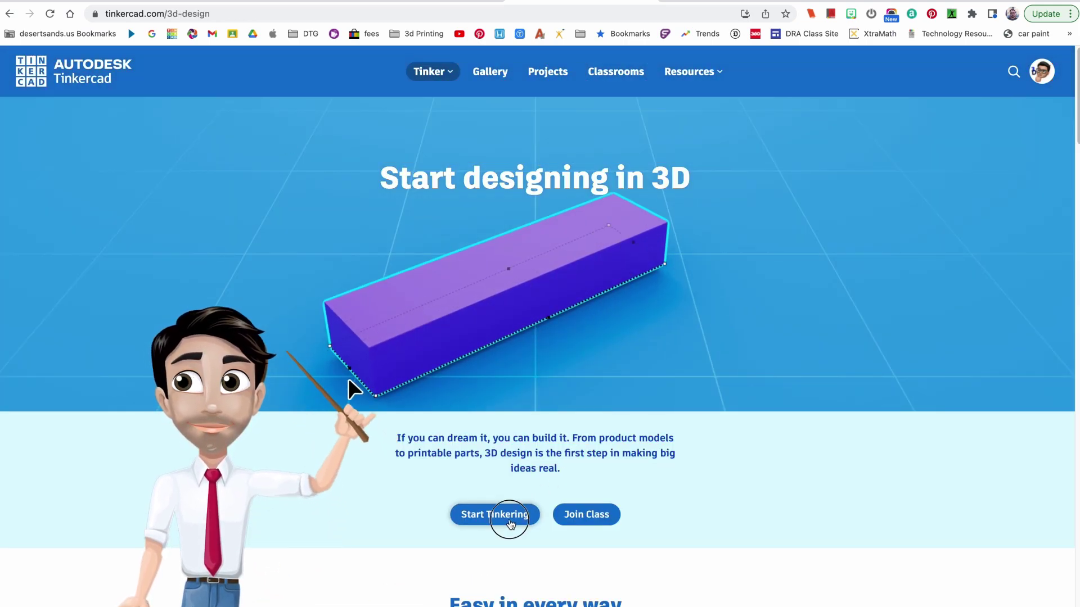
Start Tinkering, then create a new 3D Design from the Designs page.
click(509, 520)
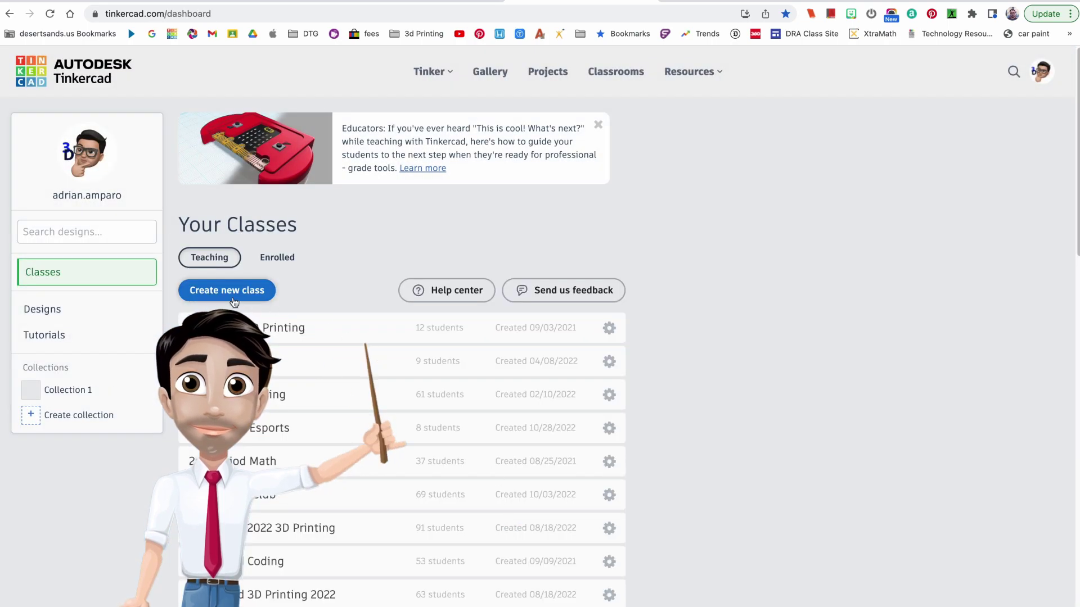
click(64, 307)
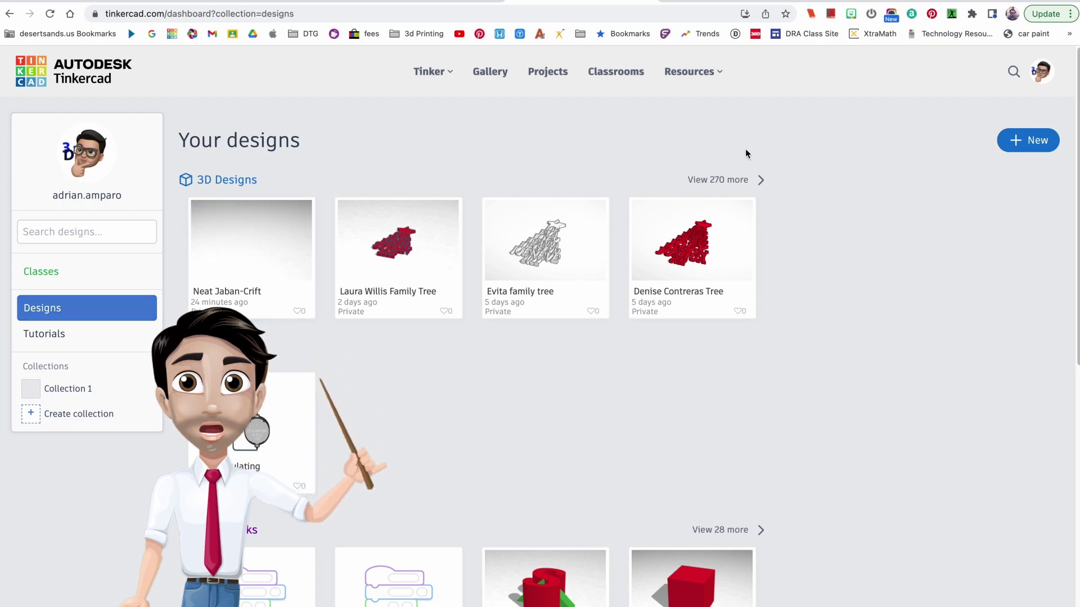
click(1036, 140)
click(1014, 176)
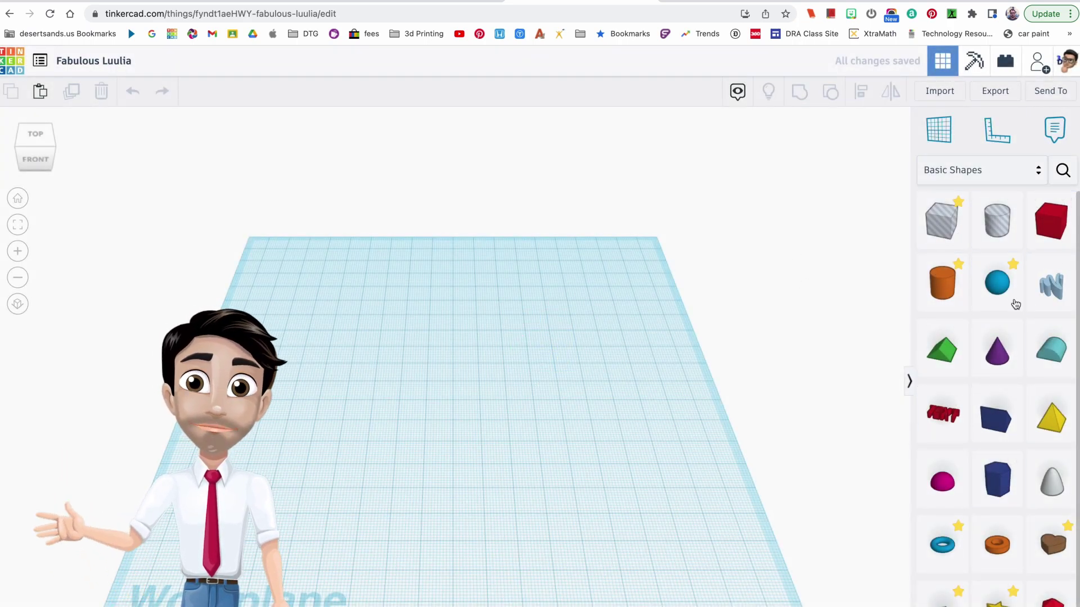
Drag a Cylinder from Basic Shapes onto the workplane, deselect it, and bring up the Export options.
click(1036, 173)
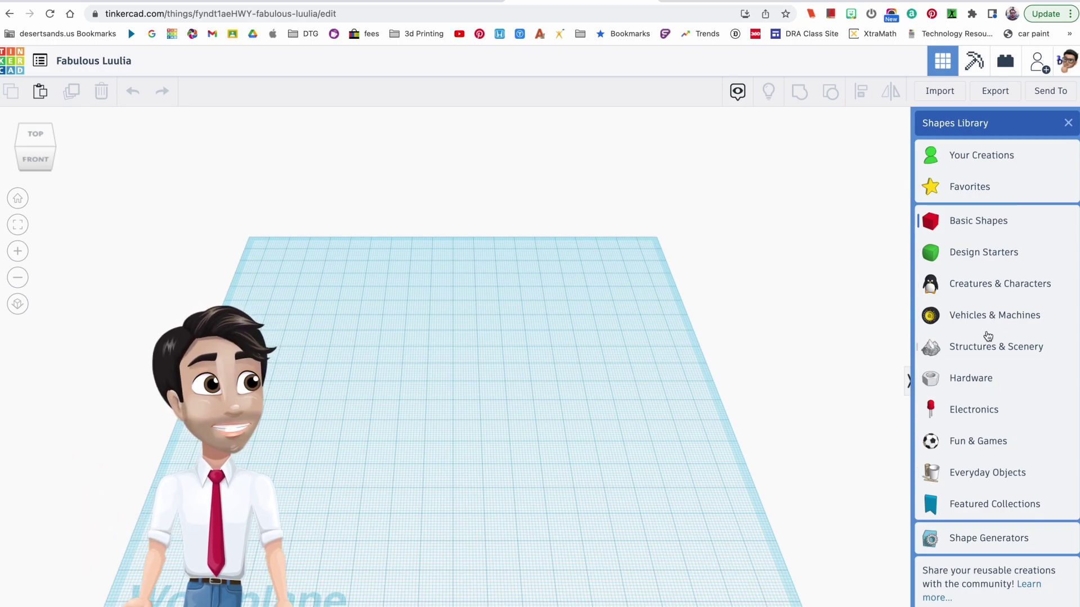
click(832, 302)
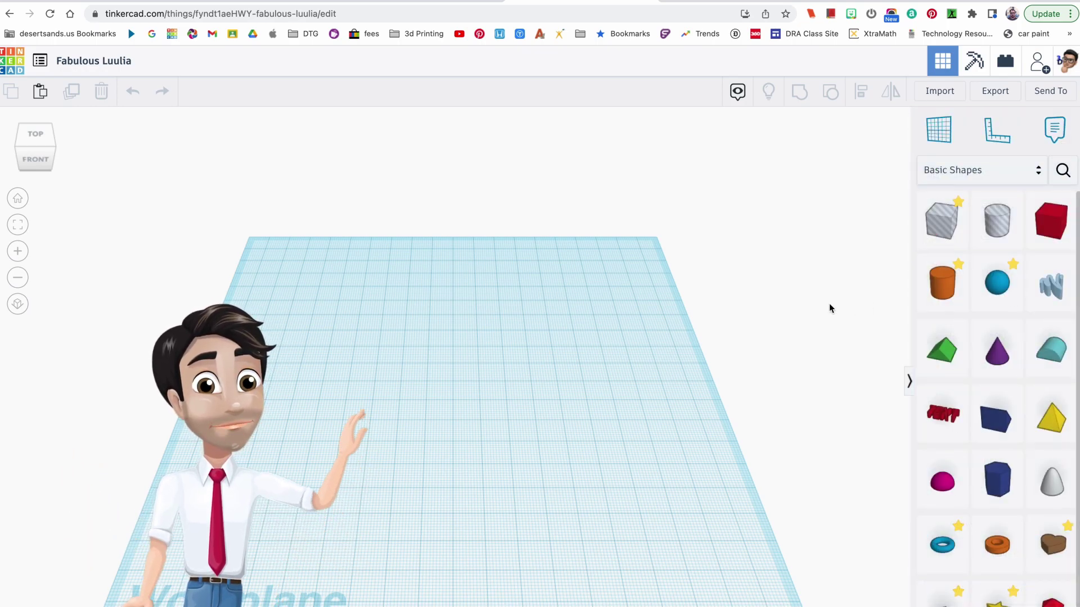
drag(949, 281, 427, 354)
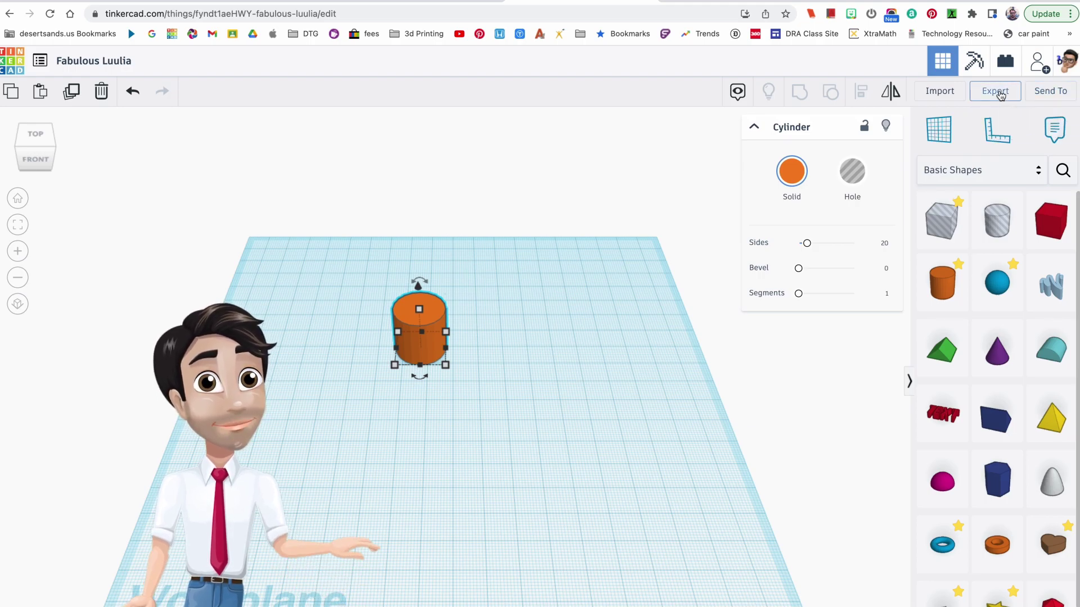
click(627, 332)
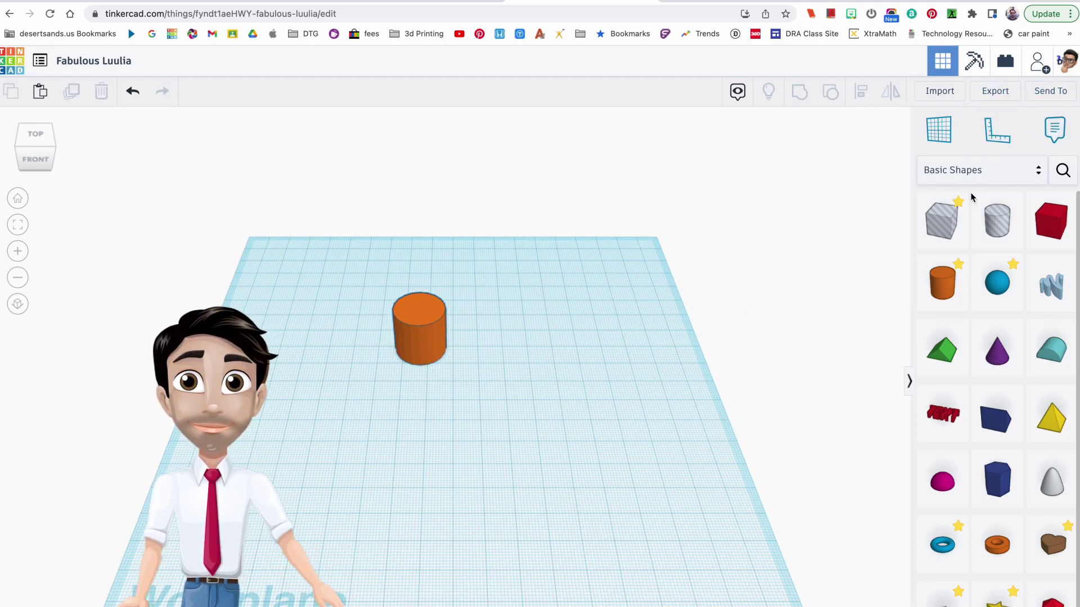
click(994, 90)
click(592, 343)
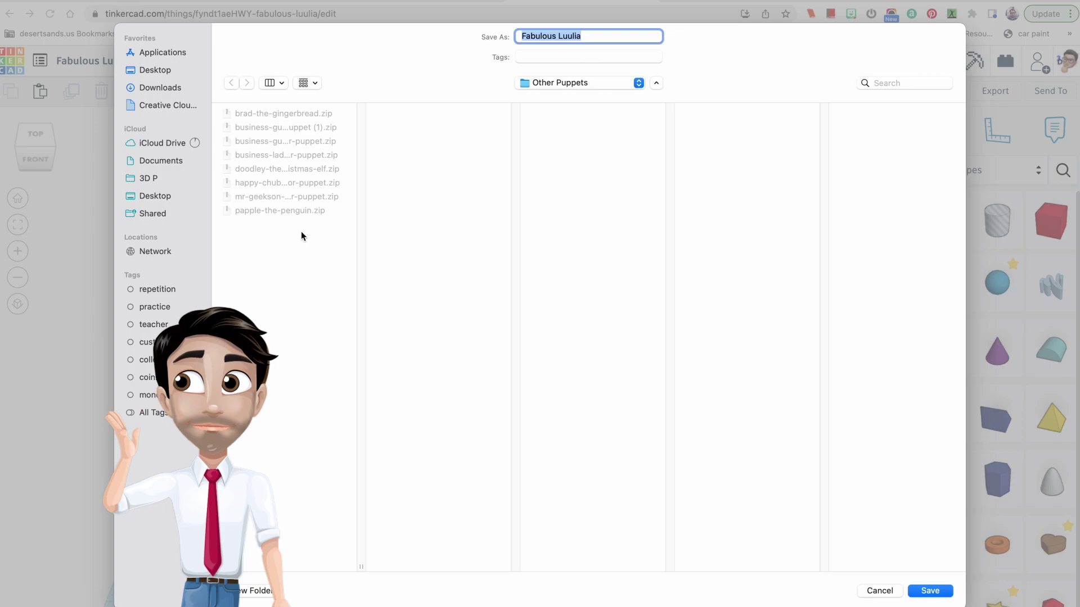
click(890, 593)
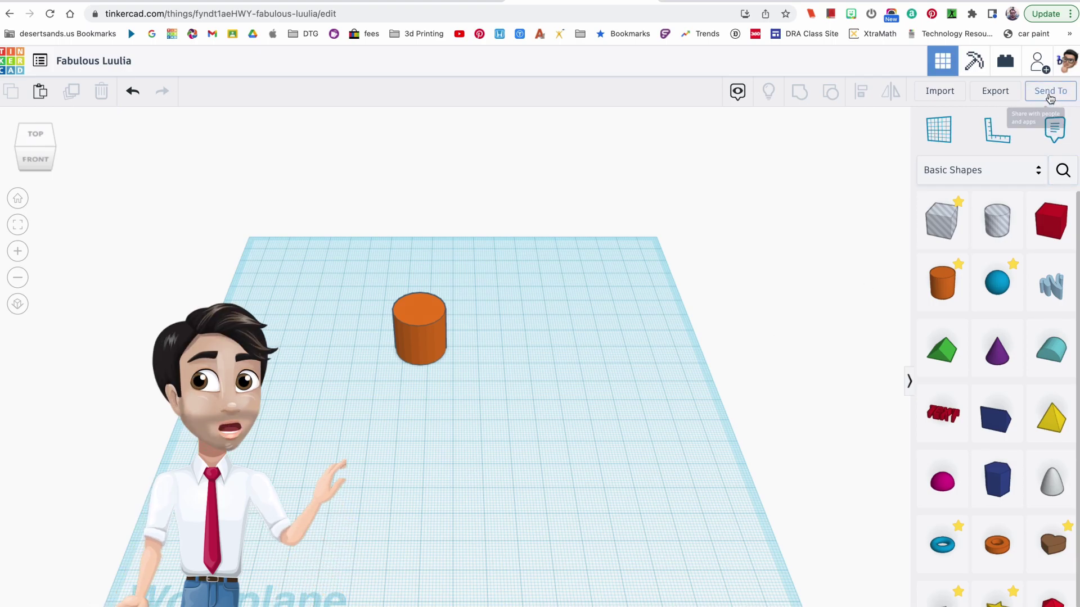
Open Send To's Invite people collaboration window, then close it.
click(1049, 97)
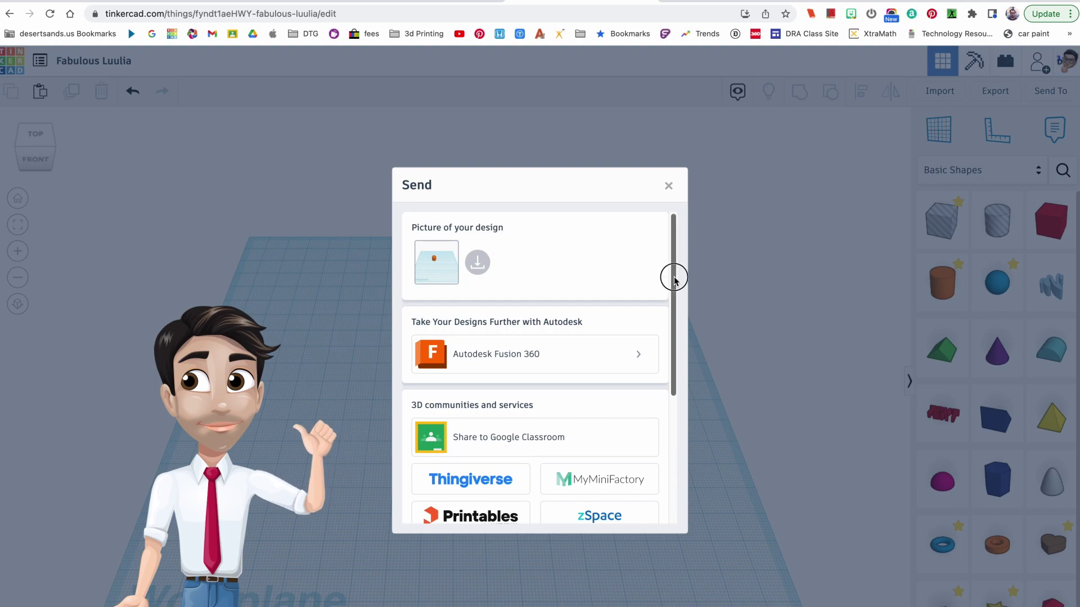
drag(674, 279, 662, 443)
click(491, 496)
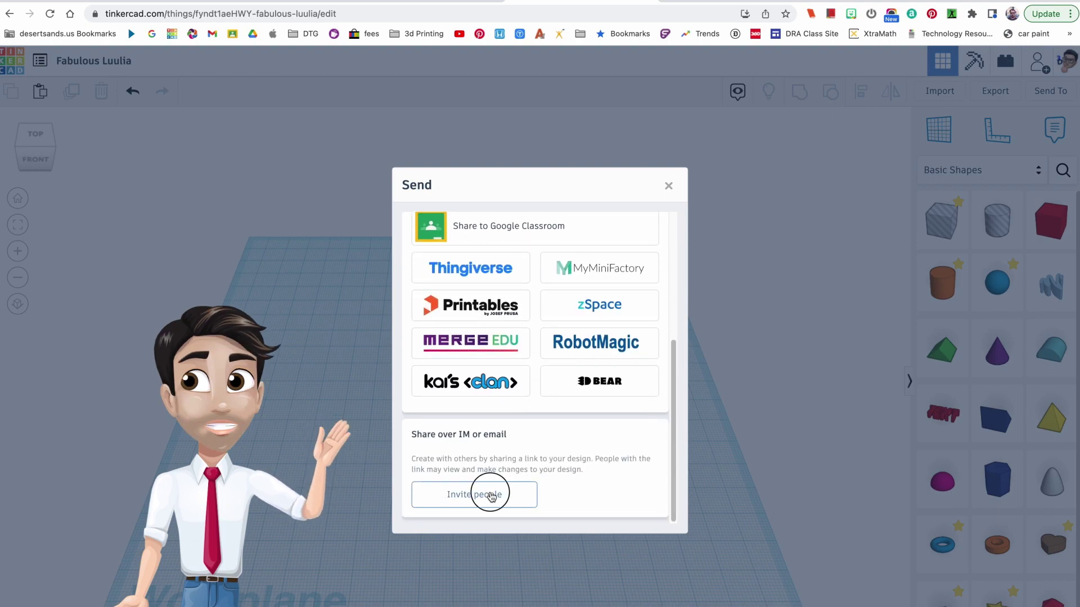
click(669, 283)
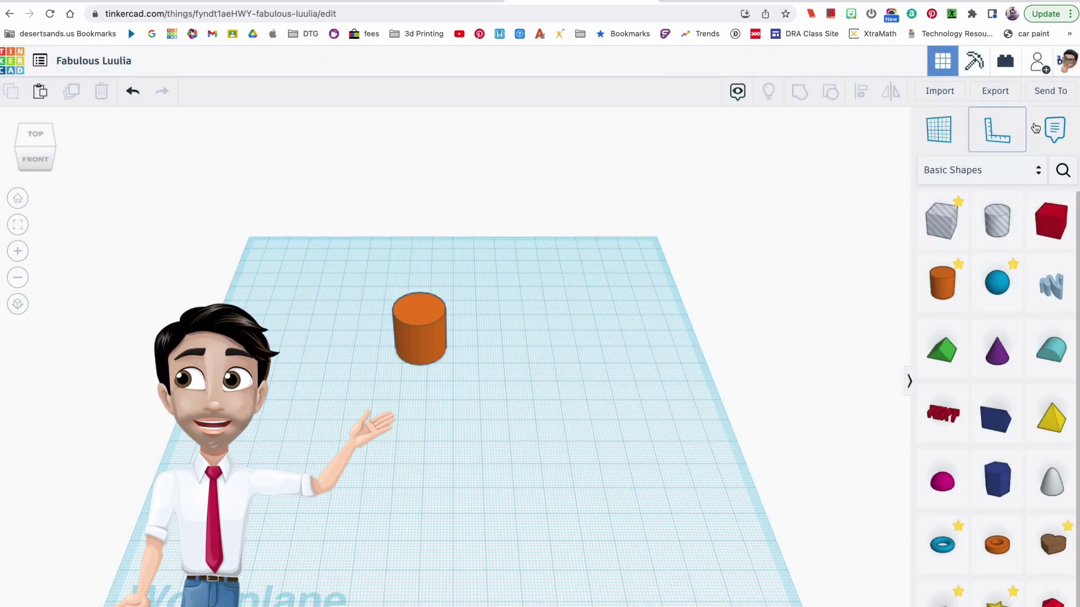
Reopen Invite people, generate a new share link, and copy it to the clipboard.
click(1057, 96)
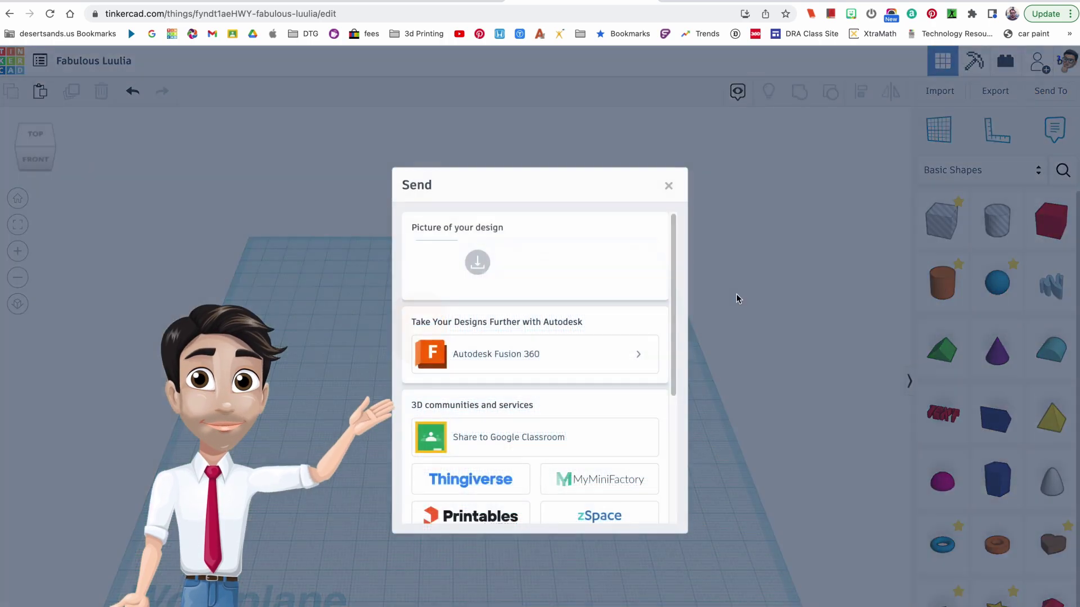
drag(670, 273, 649, 450)
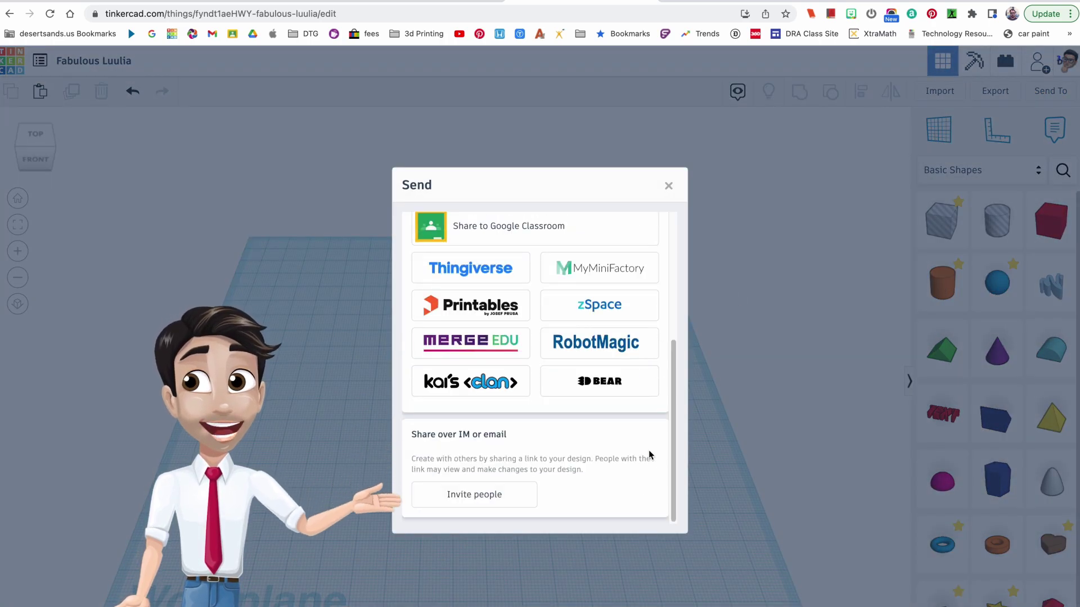
click(496, 498)
click(550, 393)
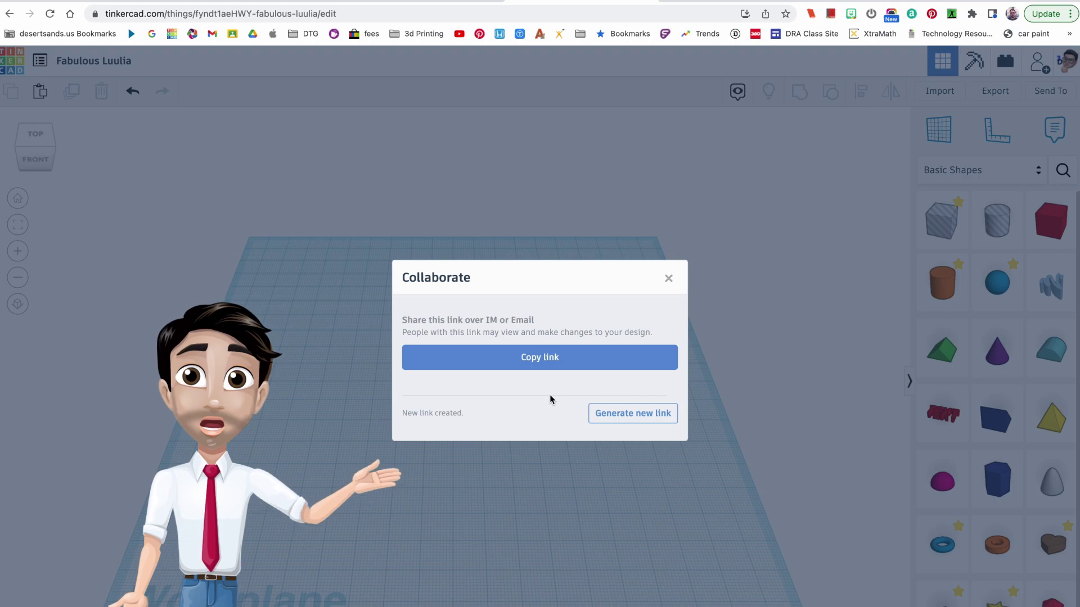
click(552, 358)
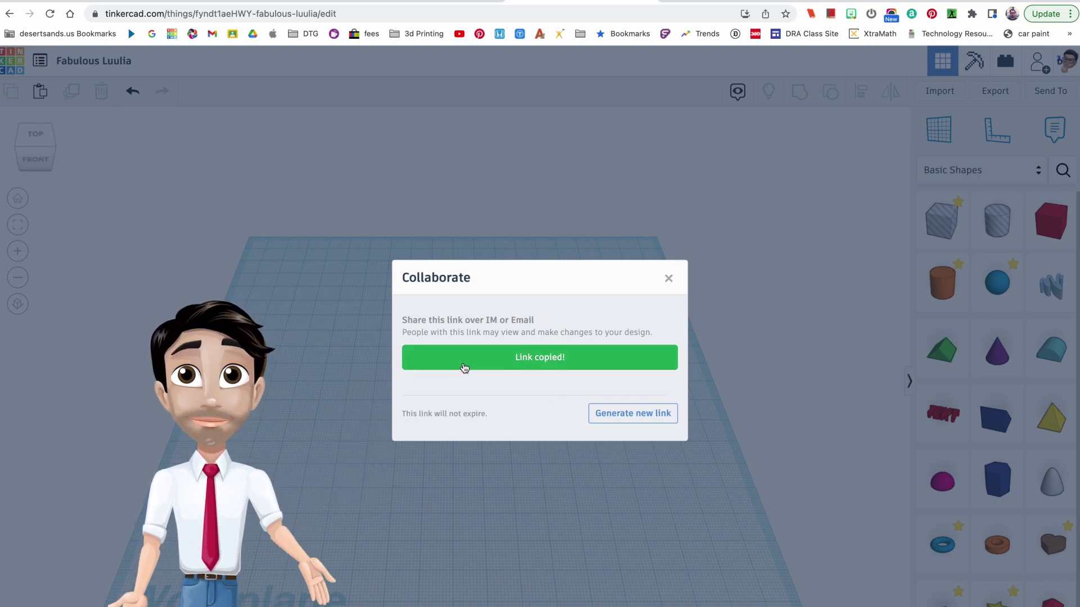
Close the Collaborate dialog and shift the orange cylinder right and toward the front of the workplane.
click(667, 279)
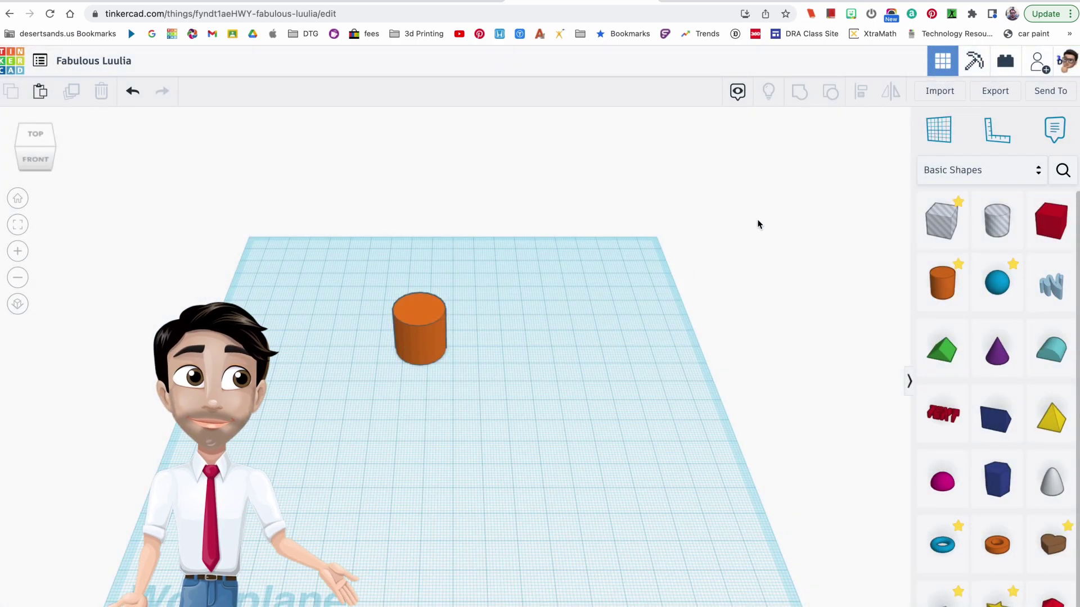
drag(402, 342, 498, 378)
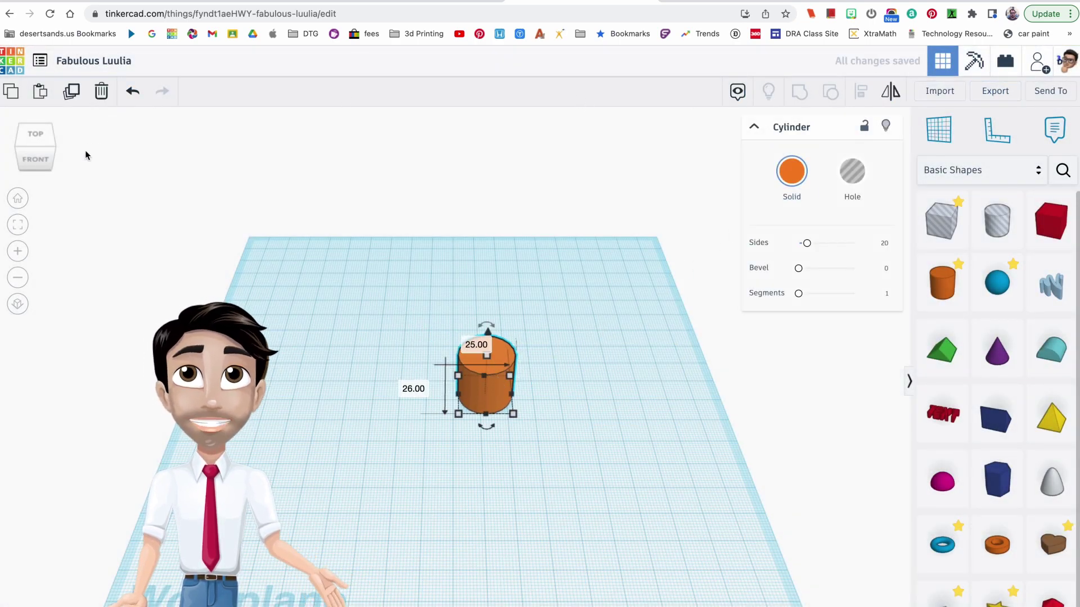
click(628, 291)
mouse_move(549, 392)
right_down()
mouse_move(530, 333)
mouse_move(487, 322)
mouse_move(441, 342)
mouse_move(585, 390)
mouse_move(553, 399)
right_up()
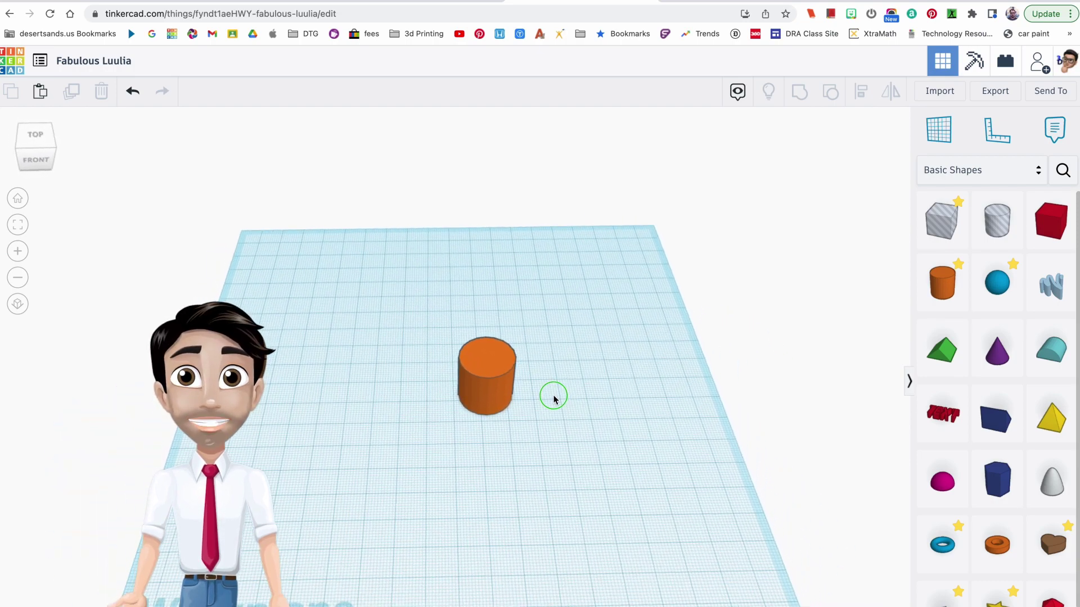